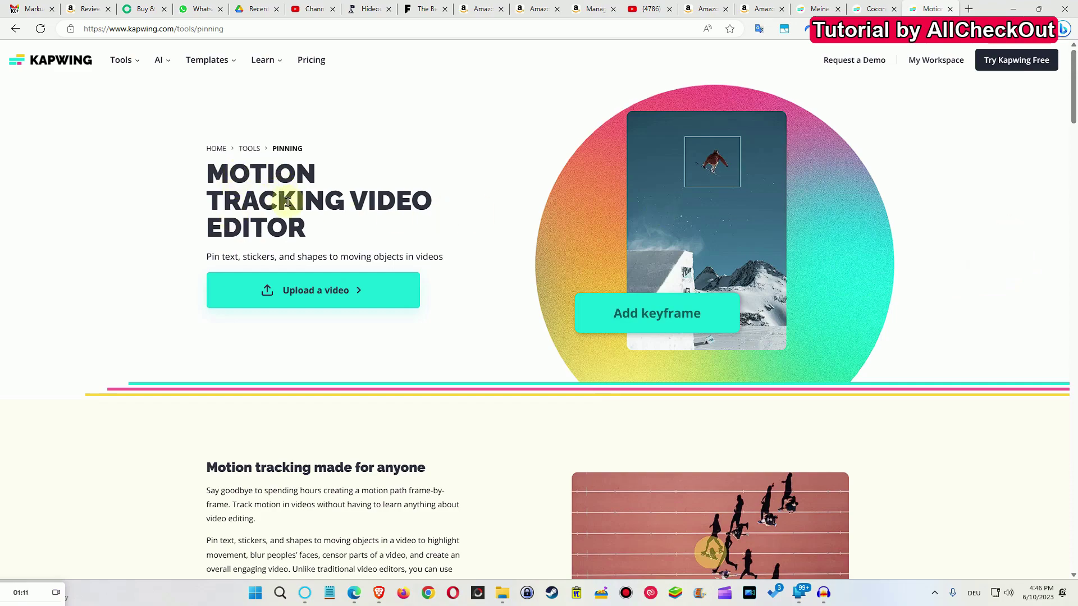
# - Scroll through the page to find the object tracking demo video
pyautogui.scroll(-1, 410, 260)
pyautogui.scroll(-5, 410, 260)
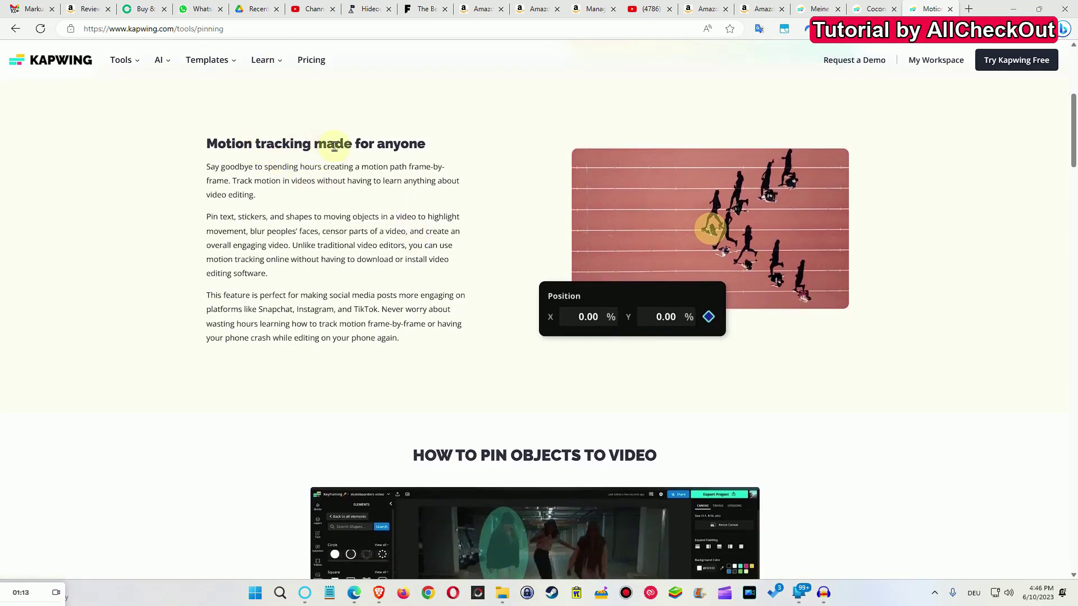
pyautogui.scroll(-6, 510, 193)
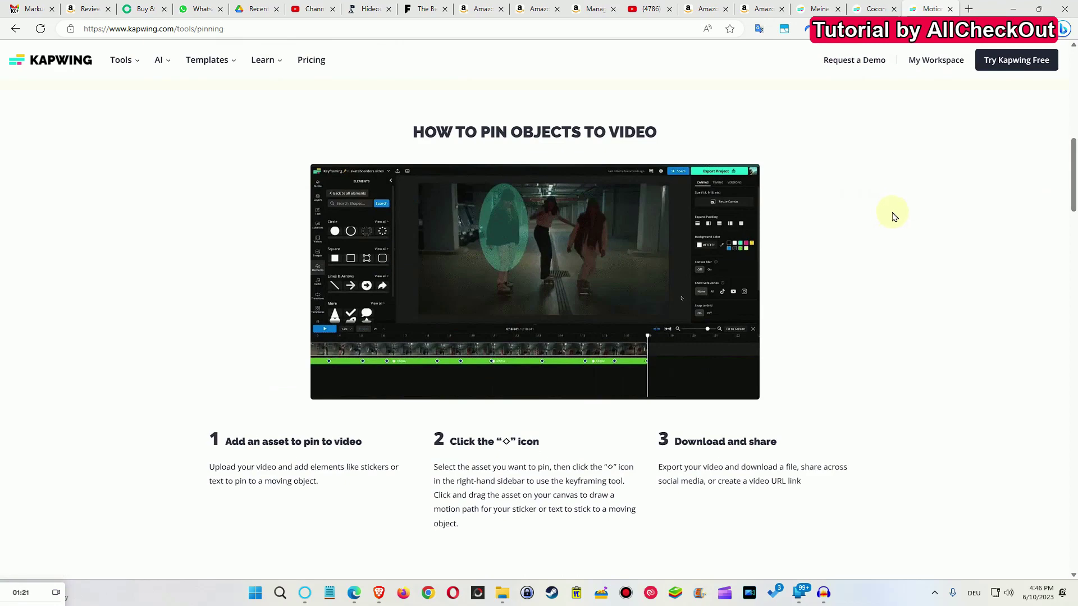
pyautogui.scroll(-7, 896, 222)
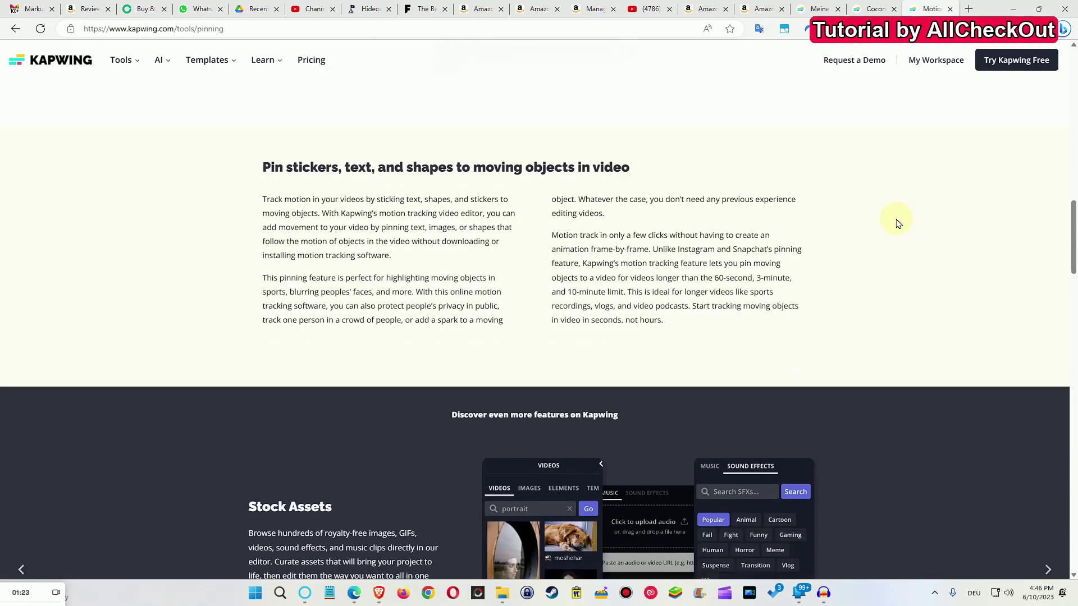
pyautogui.scroll(15, 897, 221)
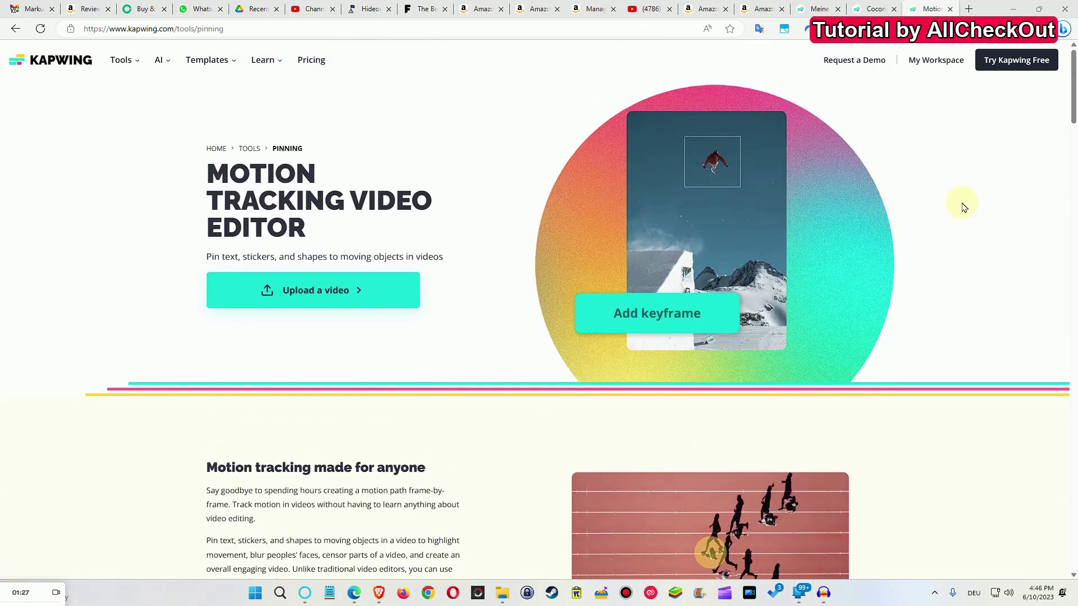
pyautogui.scroll(-2, 963, 207)
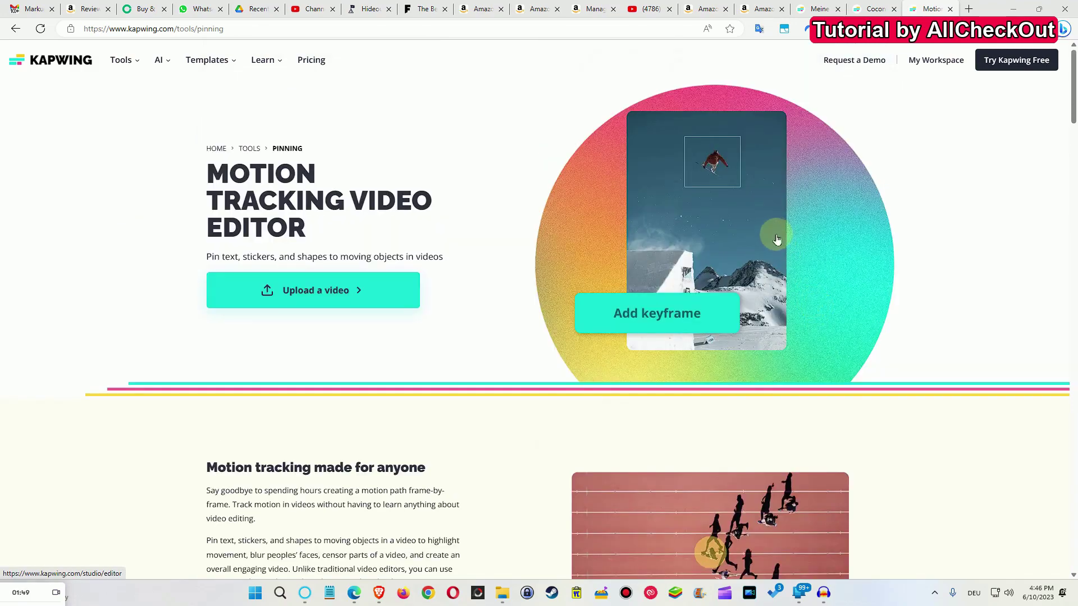
pyautogui.scroll(-6, 773, 264)
pyautogui.scroll(-8, 773, 298)
pyautogui.scroll(12, 783, 309)
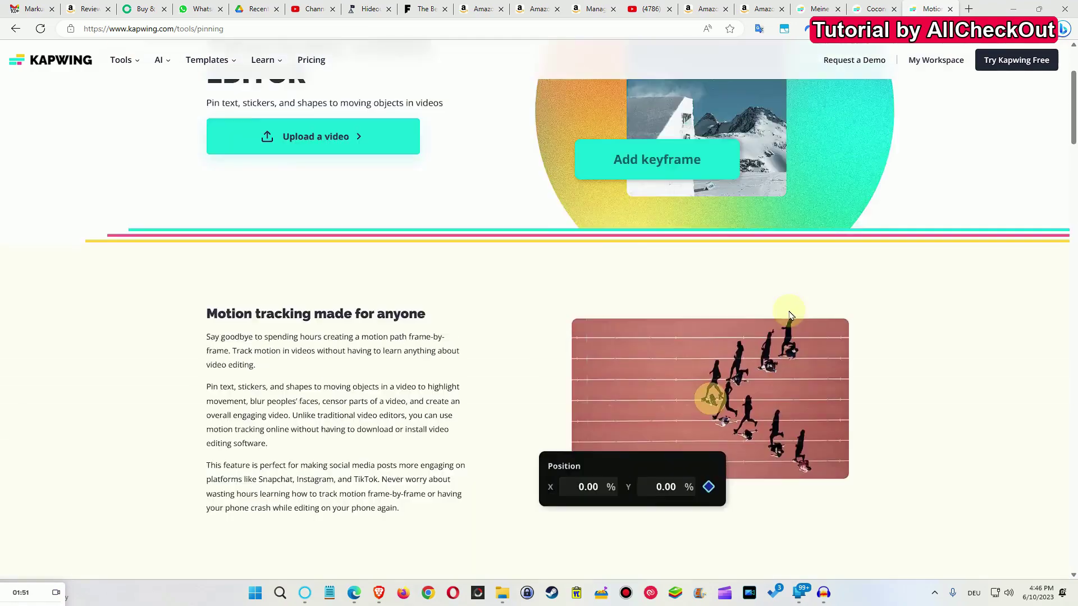
pyautogui.scroll(-1, 791, 315)
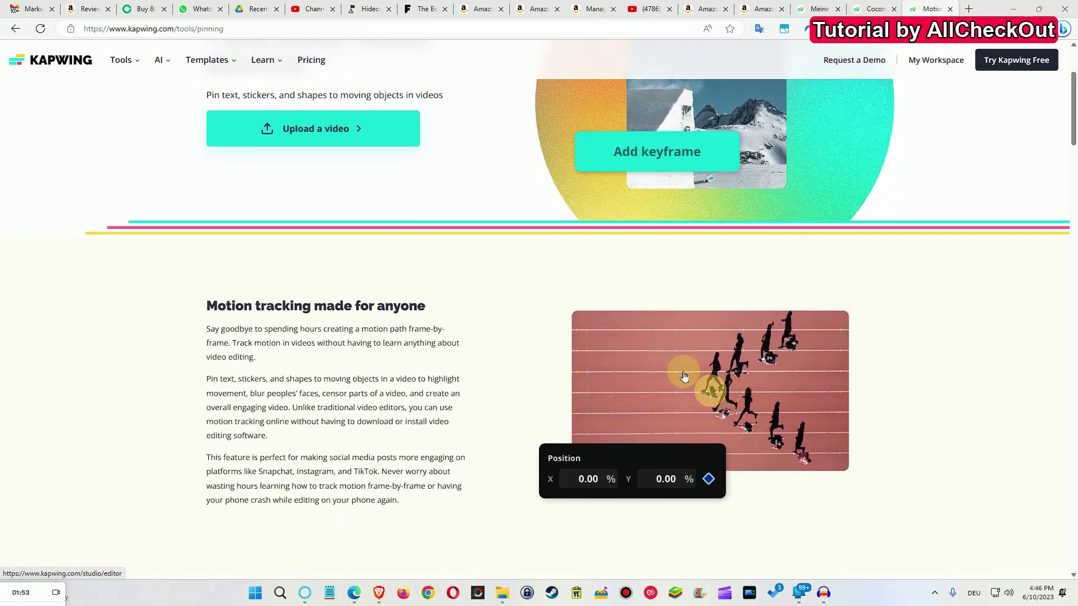
# - Open the Kapwing studio, show Elements, and shrink the preview to enlarge the timeline
pyautogui.click(684, 376)
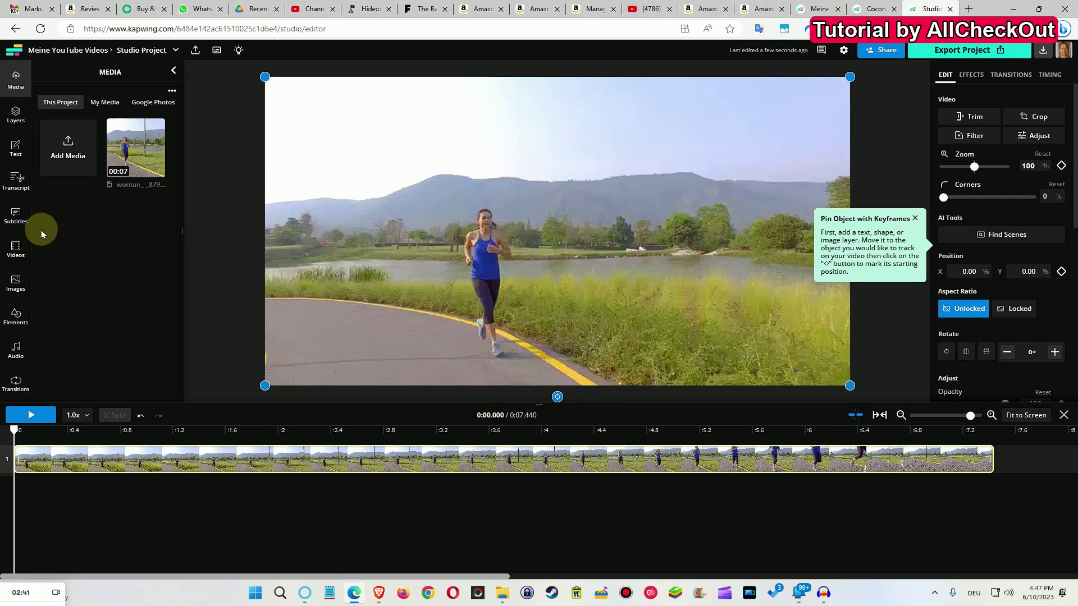
pyautogui.click(15, 313)
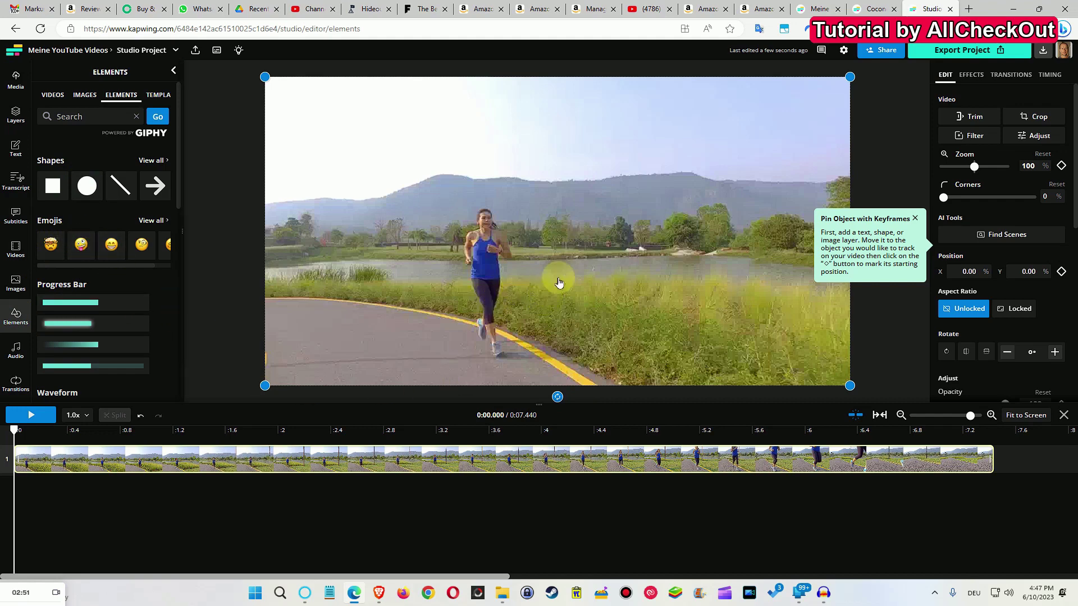
pyautogui.moveTo(401, 405); pyautogui.dragTo(414, 345)
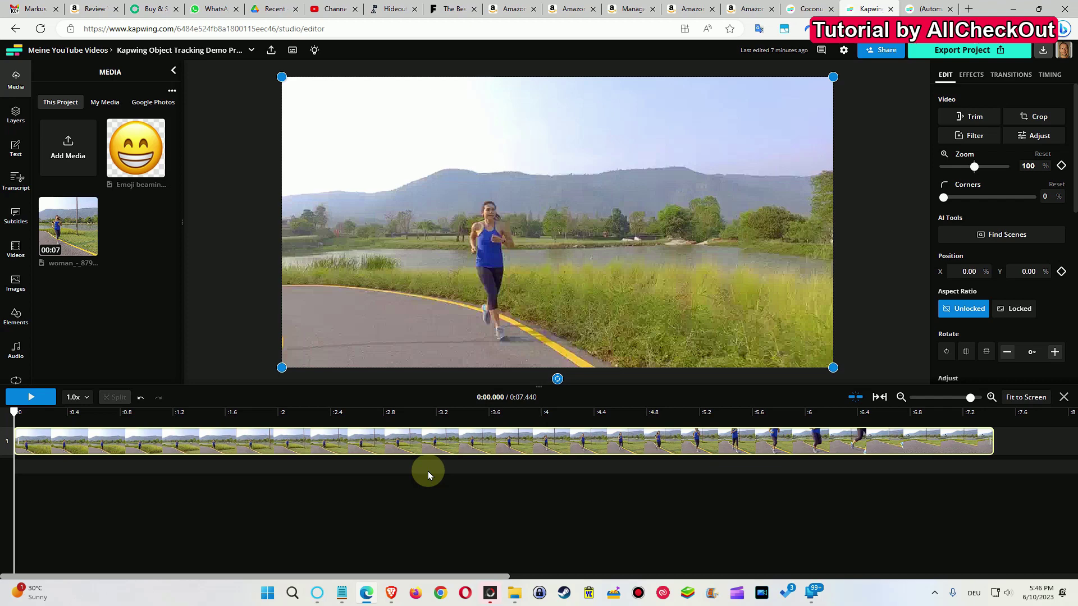
# - Copy the running clip onto track 2 and align the copy to start at 0:00
pyautogui.click(414, 470)
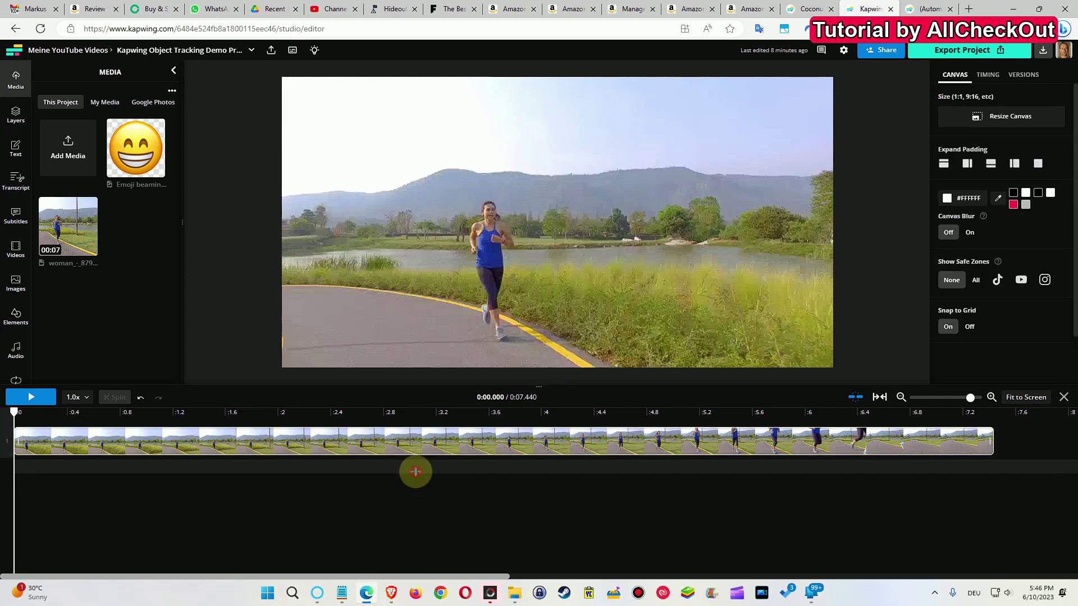
pyautogui.click(393, 443)
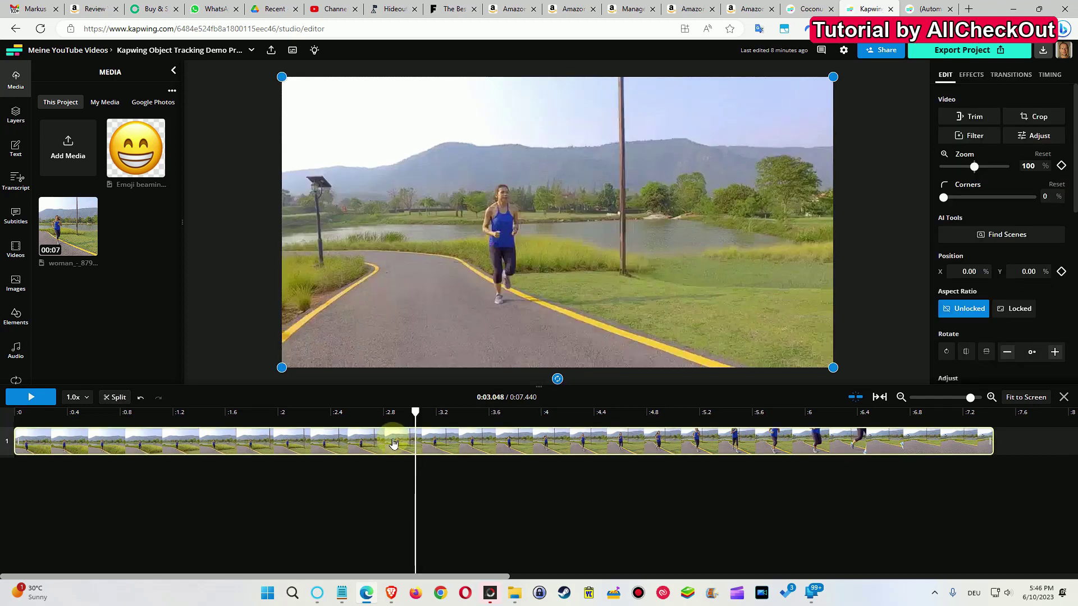
pyautogui.hotkey('ctrl', 'v')
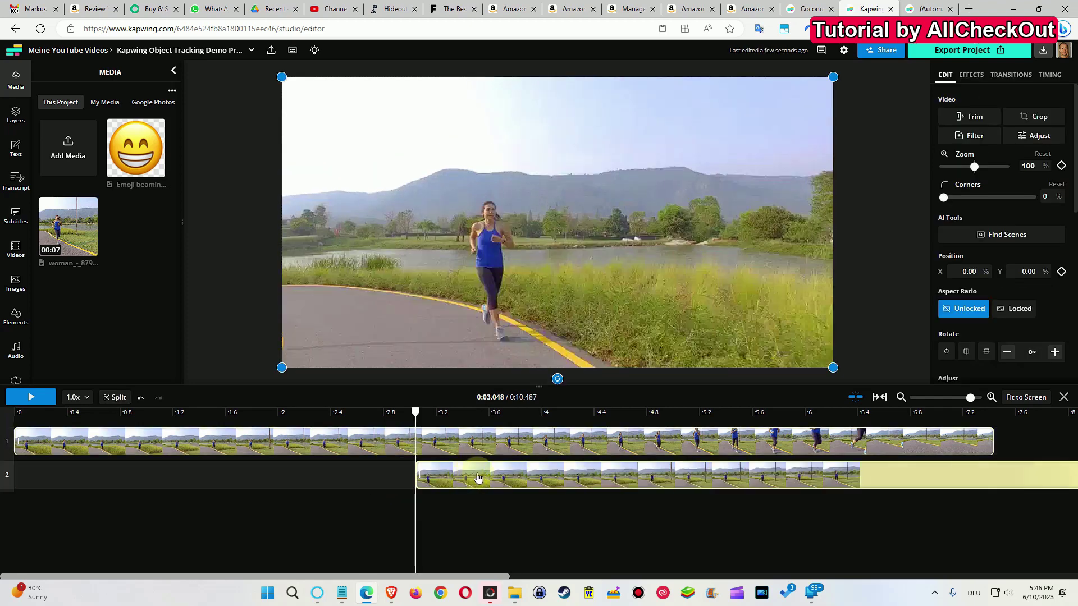
pyautogui.moveTo(482, 475); pyautogui.dragTo(96, 472)
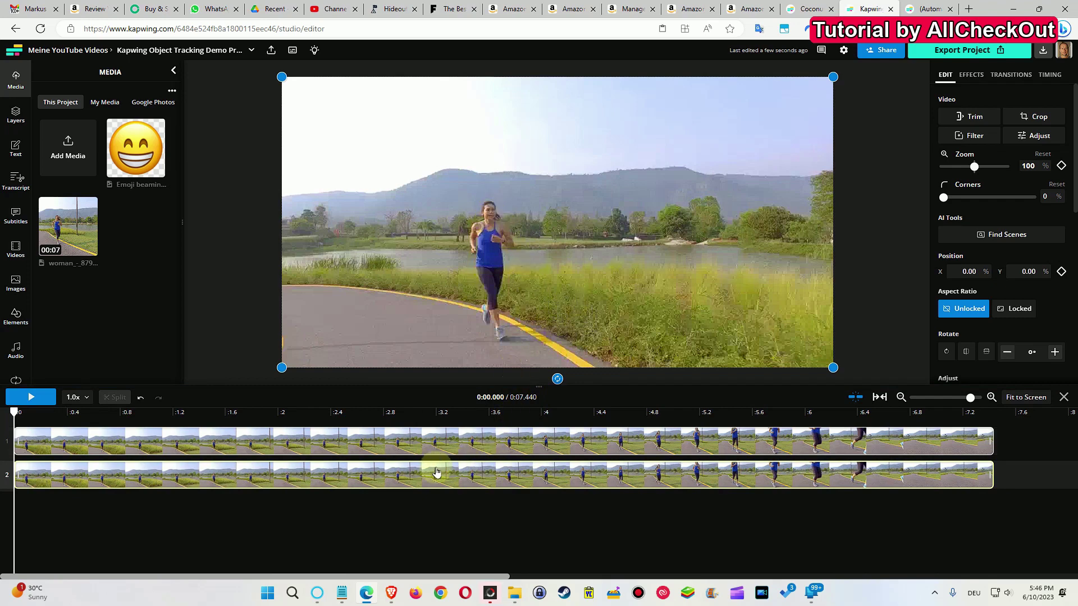
# - With the playhead at 0:00, add default Zoom and Position keyframes to the track-2 copy
pyautogui.click(402, 414)
pyautogui.click(370, 471)
pyautogui.click(14, 413)
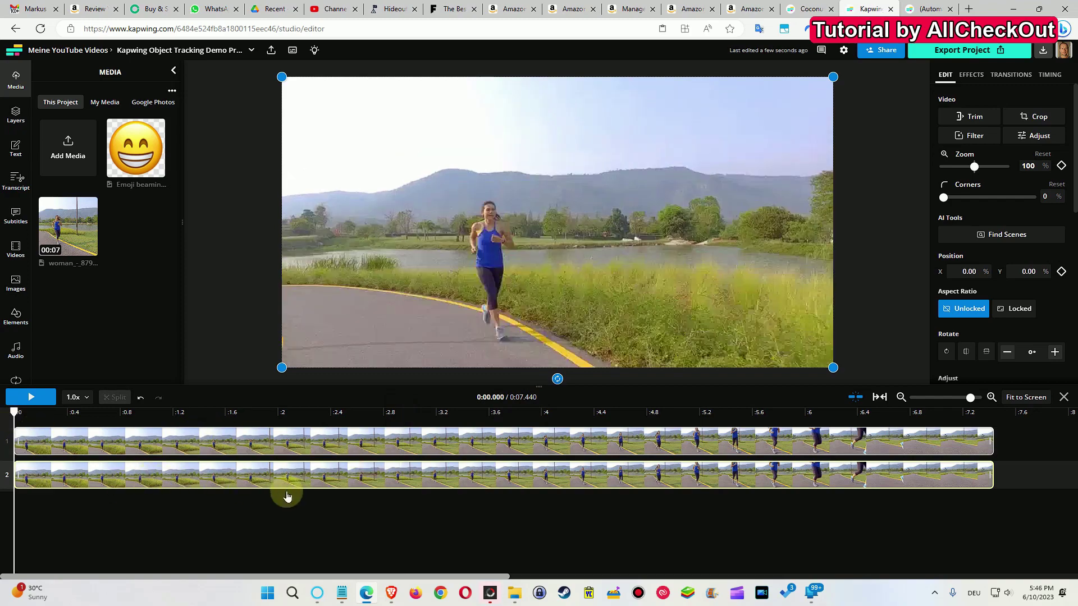
pyautogui.click(321, 447)
pyautogui.click(318, 475)
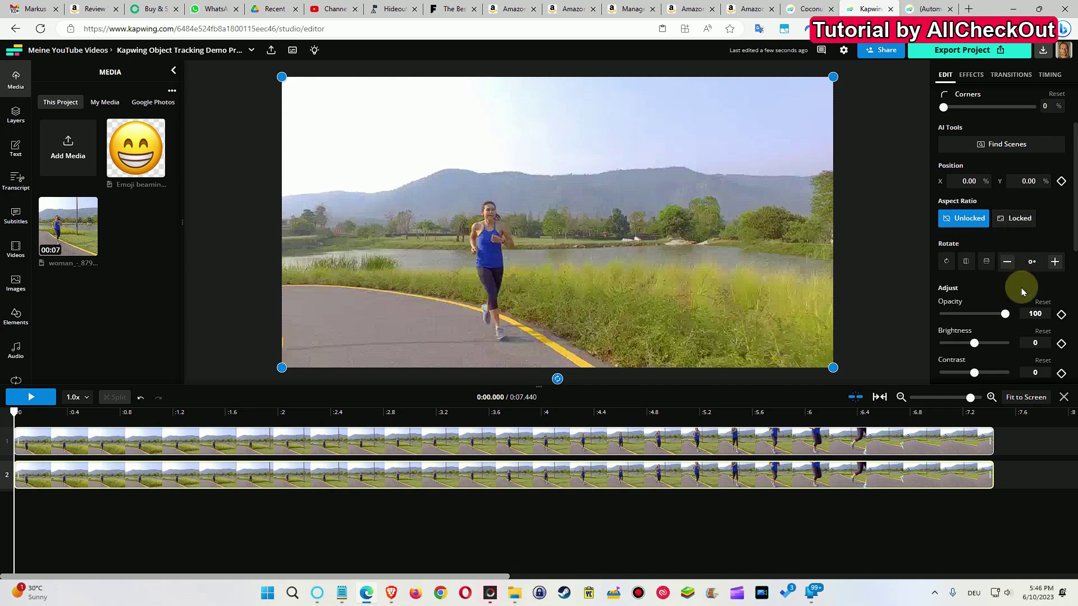
pyautogui.scroll(2, 976, 172)
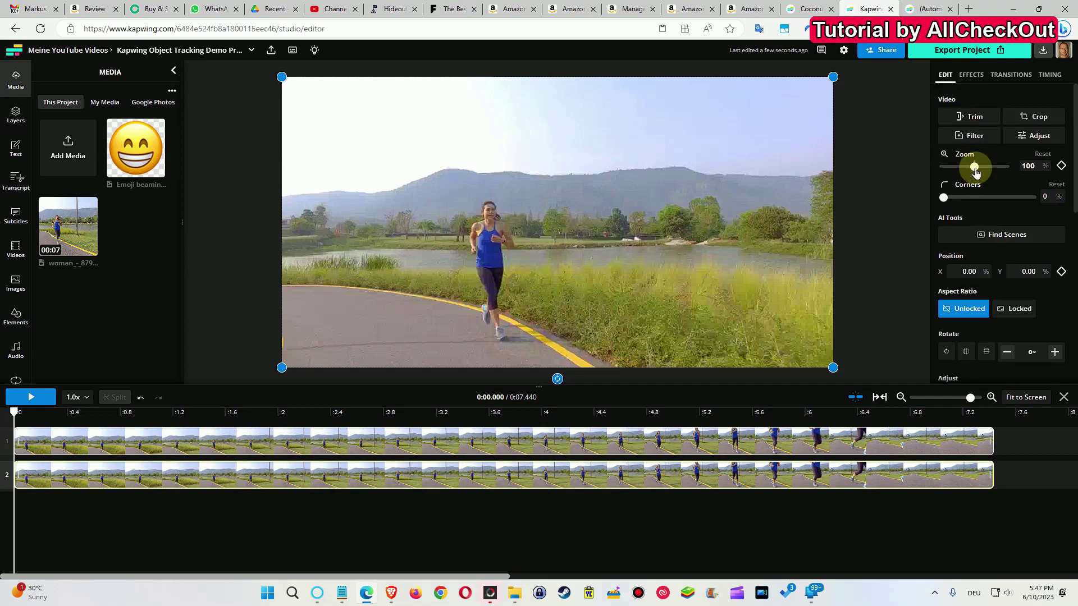
pyautogui.click(1061, 165)
pyautogui.scroll(-5, 1061, 194)
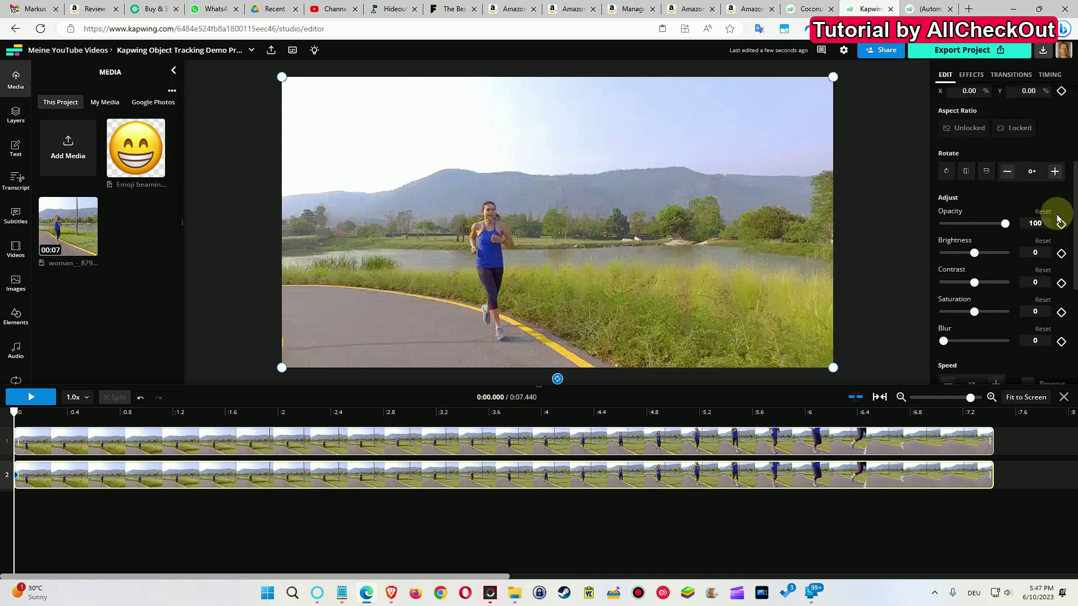
pyautogui.scroll(5, 1052, 219)
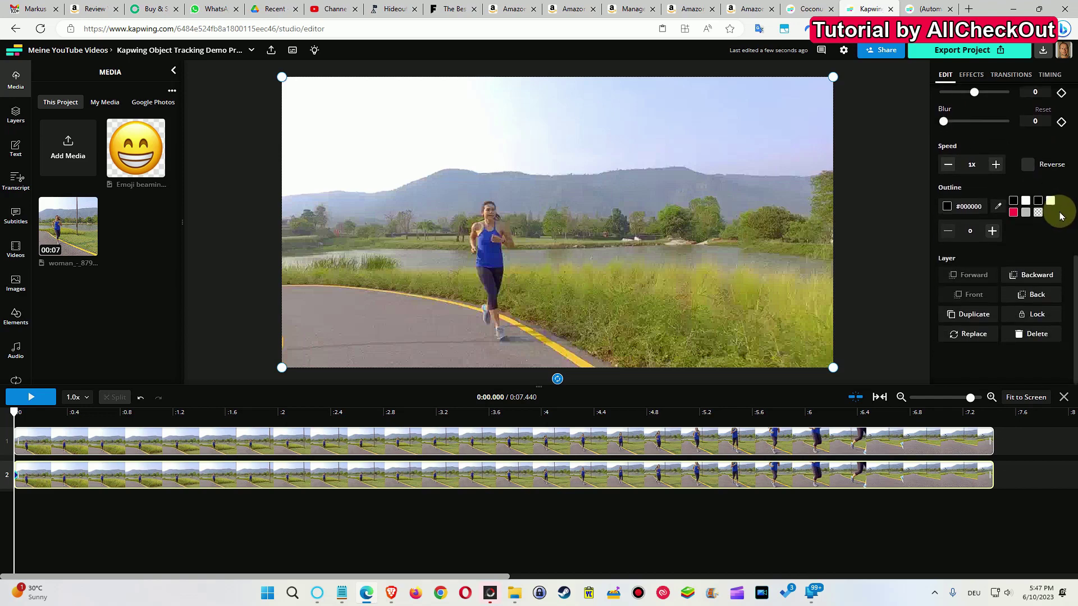
pyautogui.click(1060, 272)
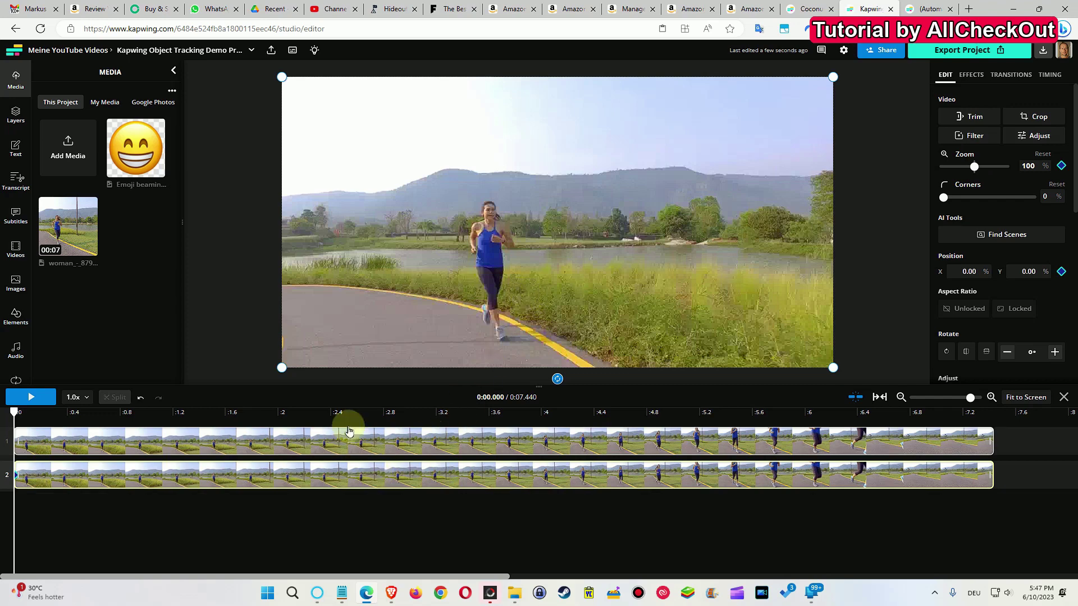
# - Crop the track-2 copy to a square of her face and place it at X -24.64%, Y 10.23%
pyautogui.click(1035, 116)
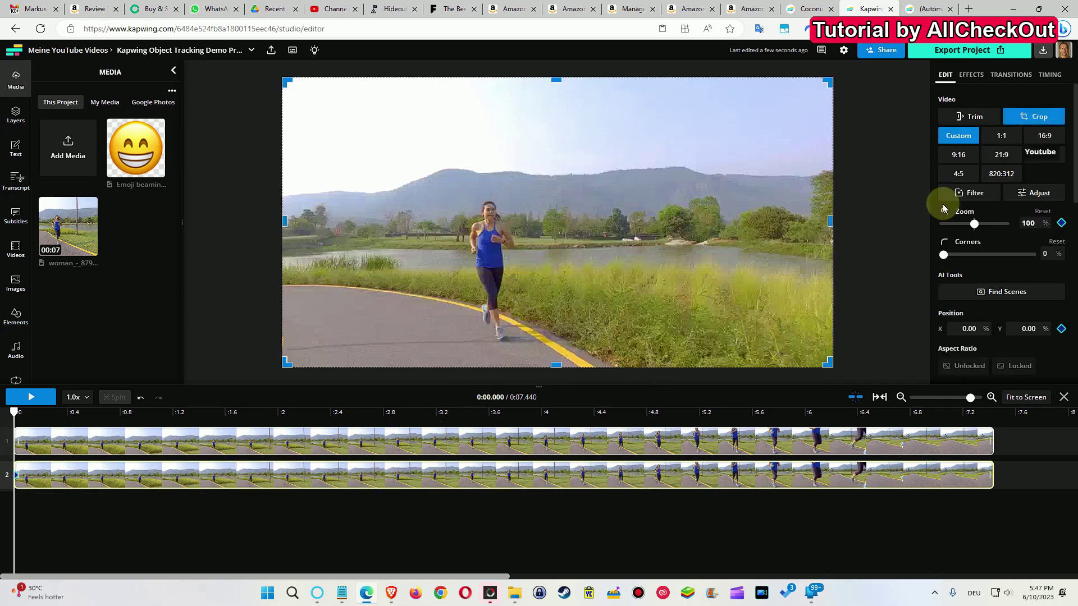
pyautogui.click(848, 355)
pyautogui.click(286, 480)
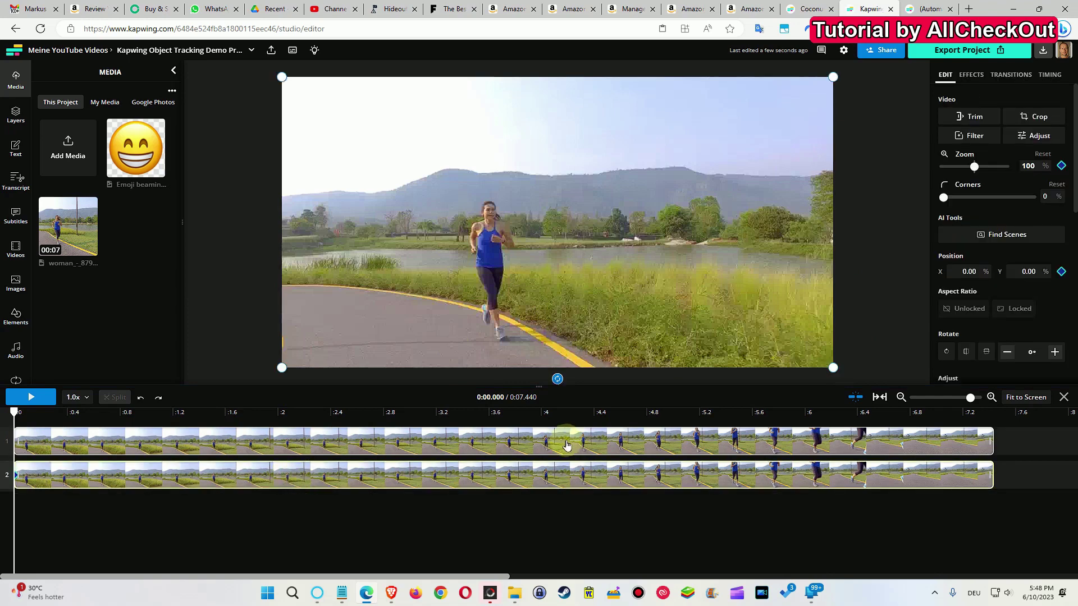
pyautogui.click(1032, 116)
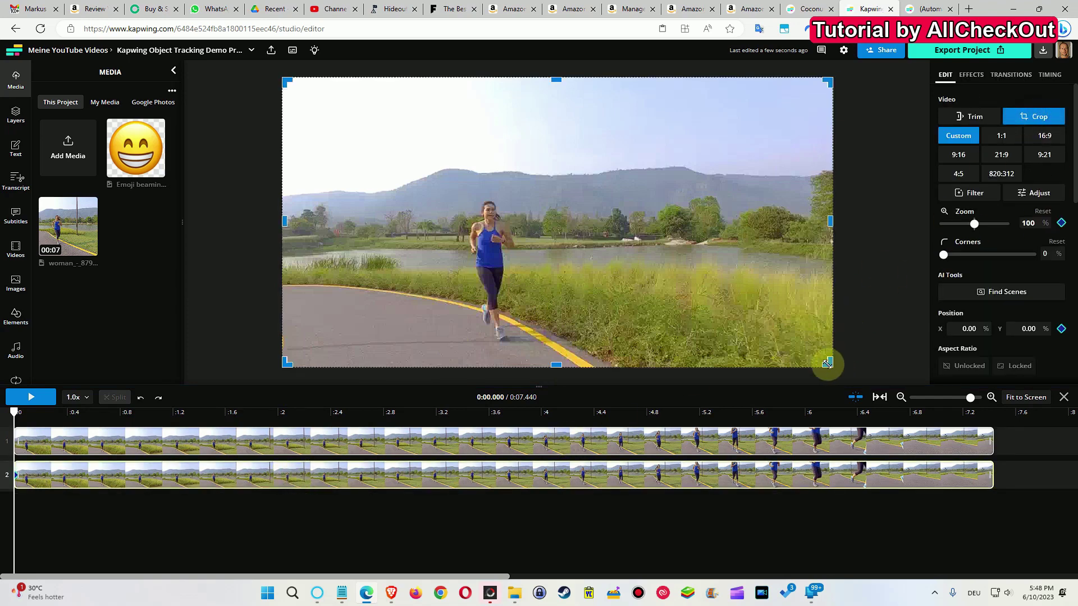
pyautogui.moveTo(831, 365); pyautogui.dragTo(497, 221)
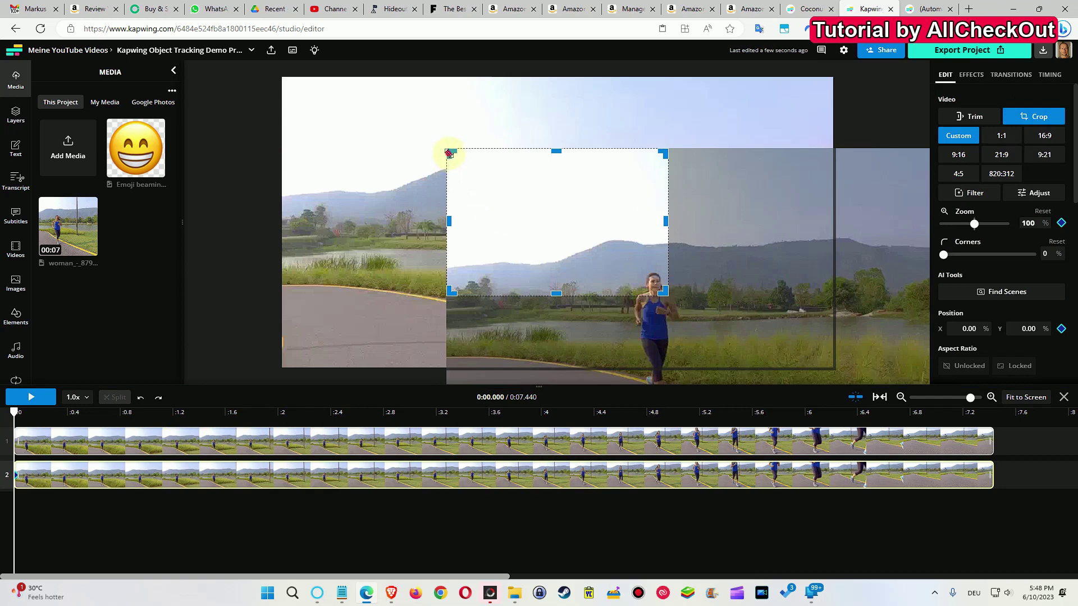
pyautogui.moveTo(449, 153); pyautogui.dragTo(638, 272)
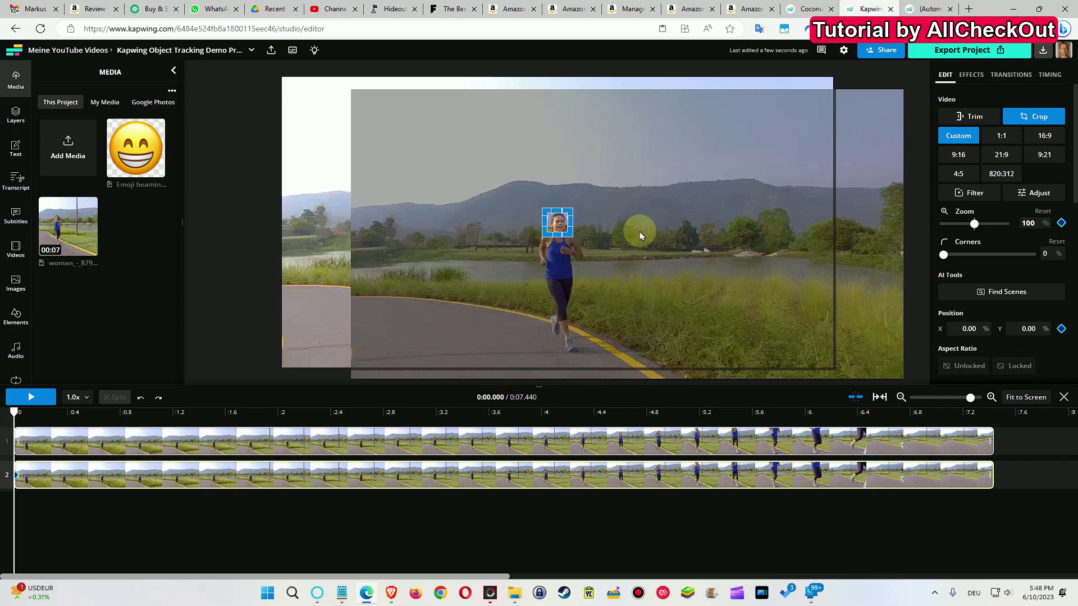
pyautogui.moveTo(638, 236); pyautogui.dragTo(495, 211)
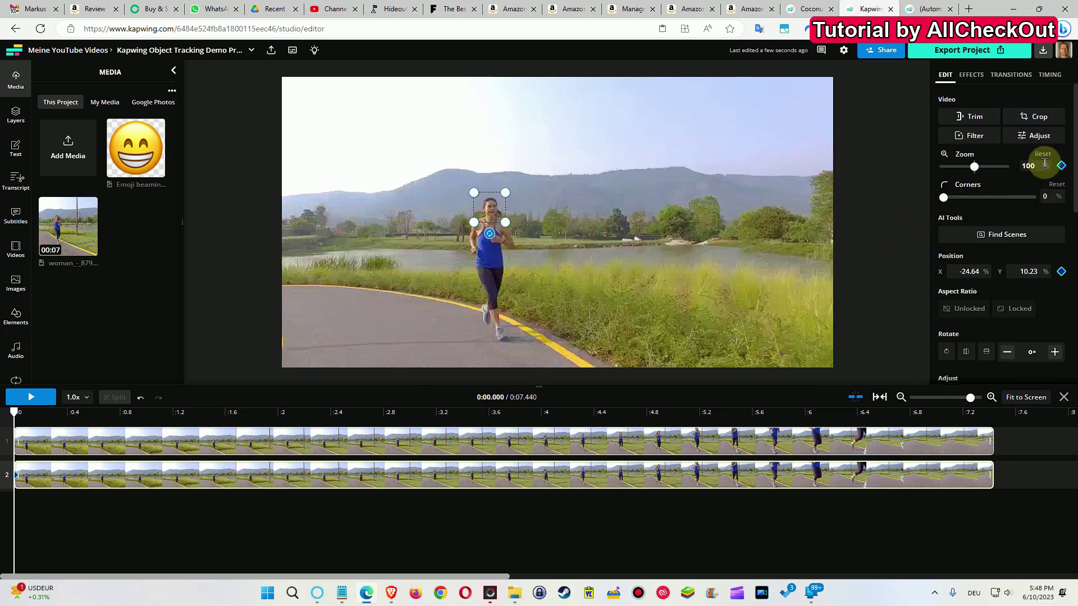
# - Blur the face crop to 20 and keyframe it over her head at 0:00.571
pyautogui.scroll(-5, 1022, 197)
pyautogui.moveTo(952, 261)
pyautogui.mouseDown()
pyautogui.moveTo(960, 258)
pyautogui.moveTo(945, 253)
pyautogui.moveTo(957, 255)
pyautogui.mouseUp()
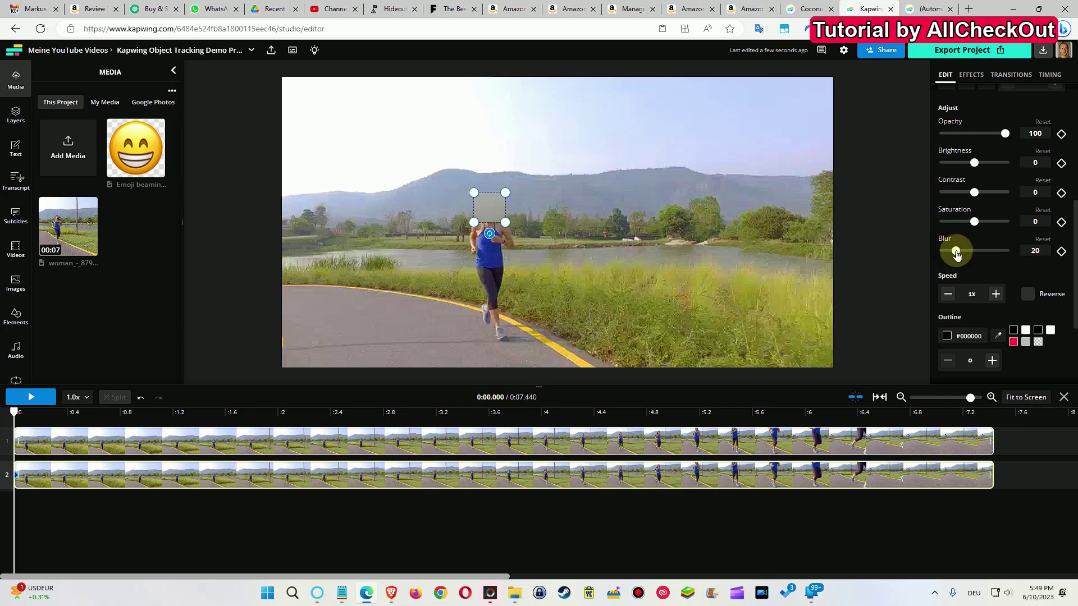
pyautogui.moveTo(16, 413); pyautogui.dragTo(87, 416)
pyautogui.moveTo(496, 206); pyautogui.dragTo(513, 220)
pyautogui.moveTo(87, 414); pyautogui.dragTo(135, 415)
# - Keyframe the blur box over her head at 1.26, 2.04, 3.09 and 3.99 s, enlarging it, then preview
pyautogui.click(179, 413)
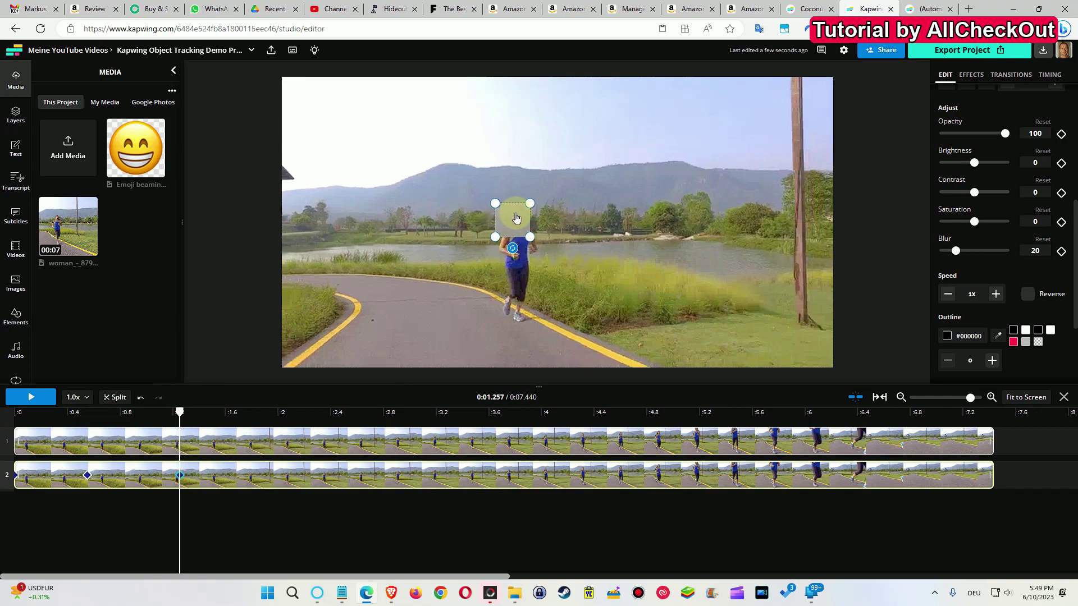
pyautogui.click(282, 410)
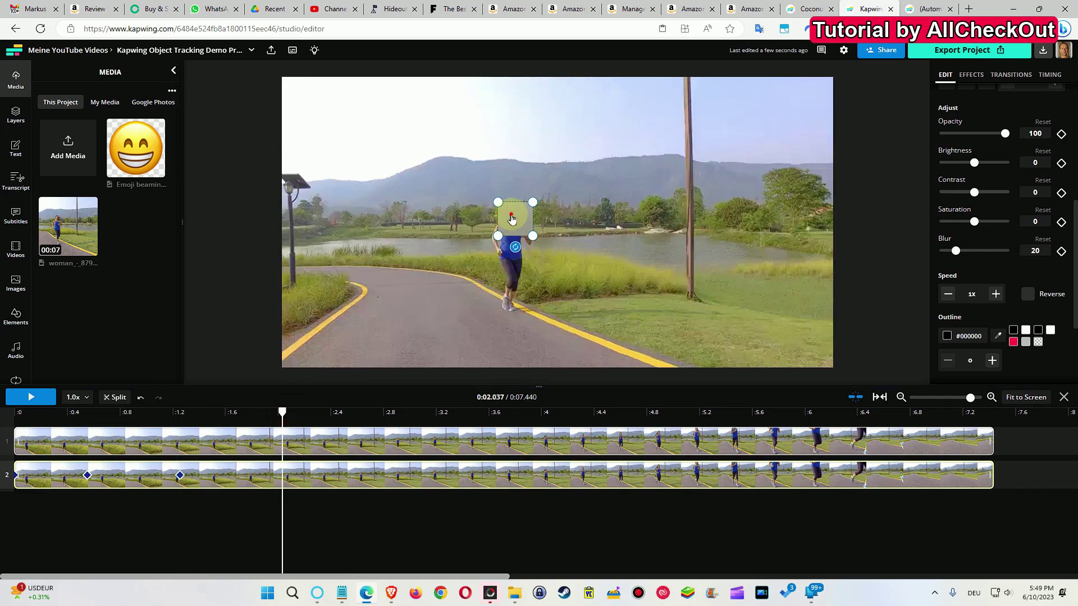
pyautogui.click(421, 413)
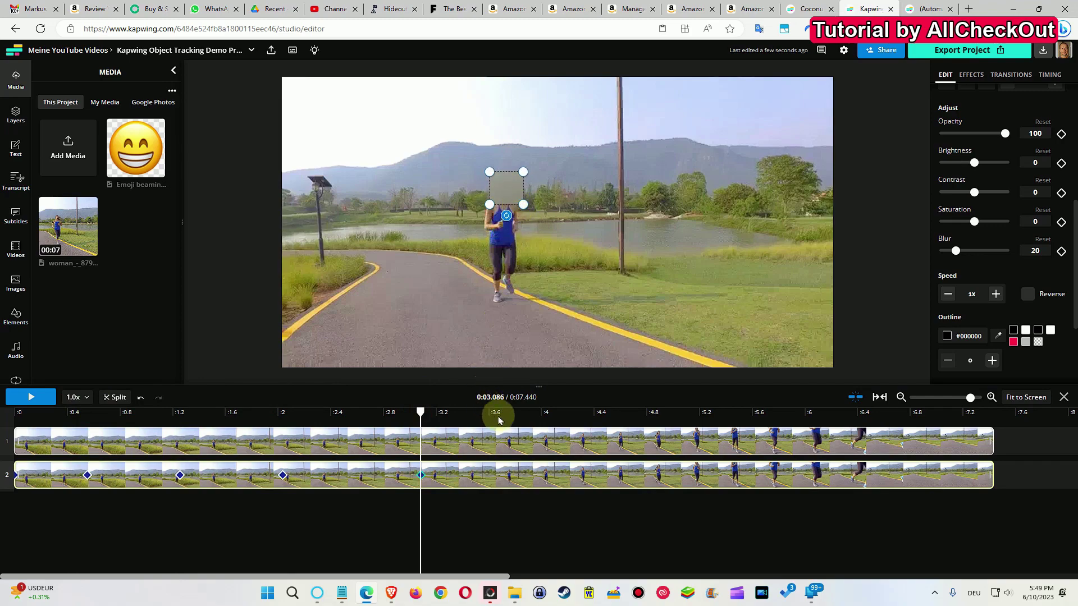
pyautogui.click(540, 412)
pyautogui.click(522, 215)
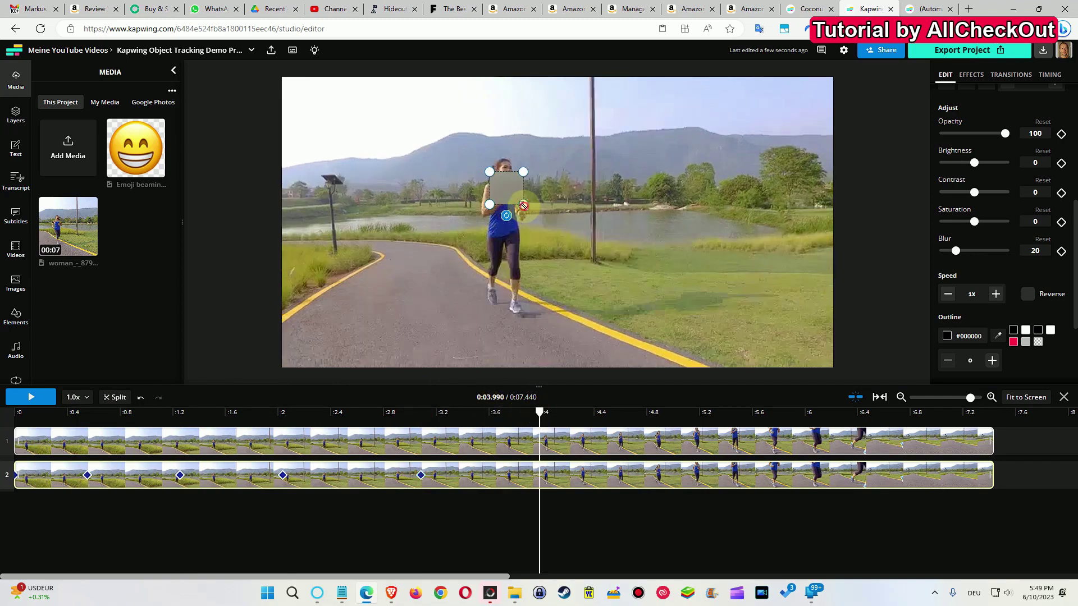
pyautogui.moveTo(515, 184); pyautogui.dragTo(519, 187)
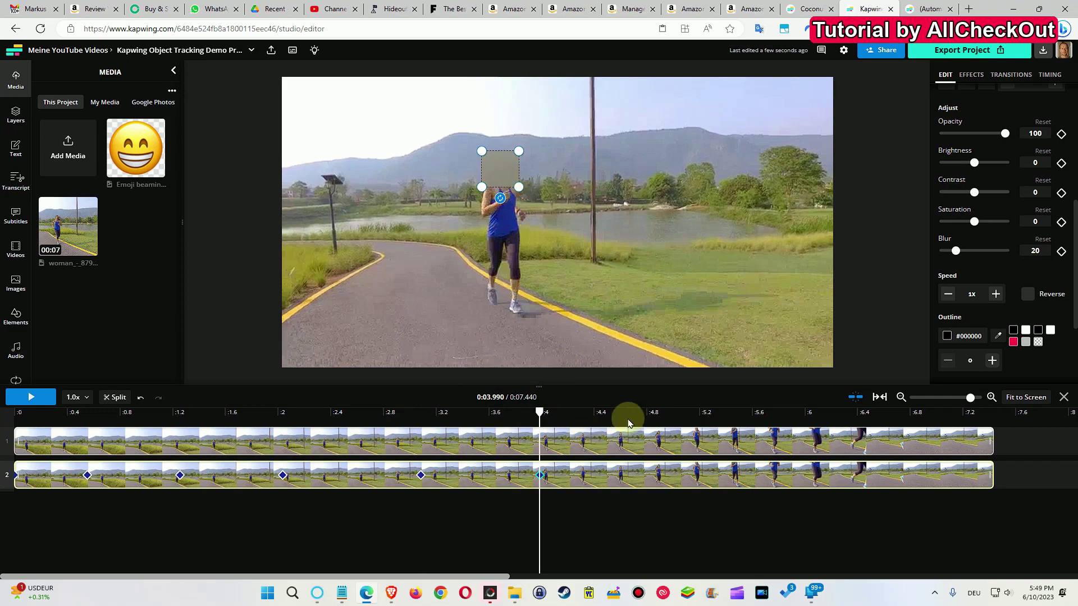
pyautogui.click(120, 419)
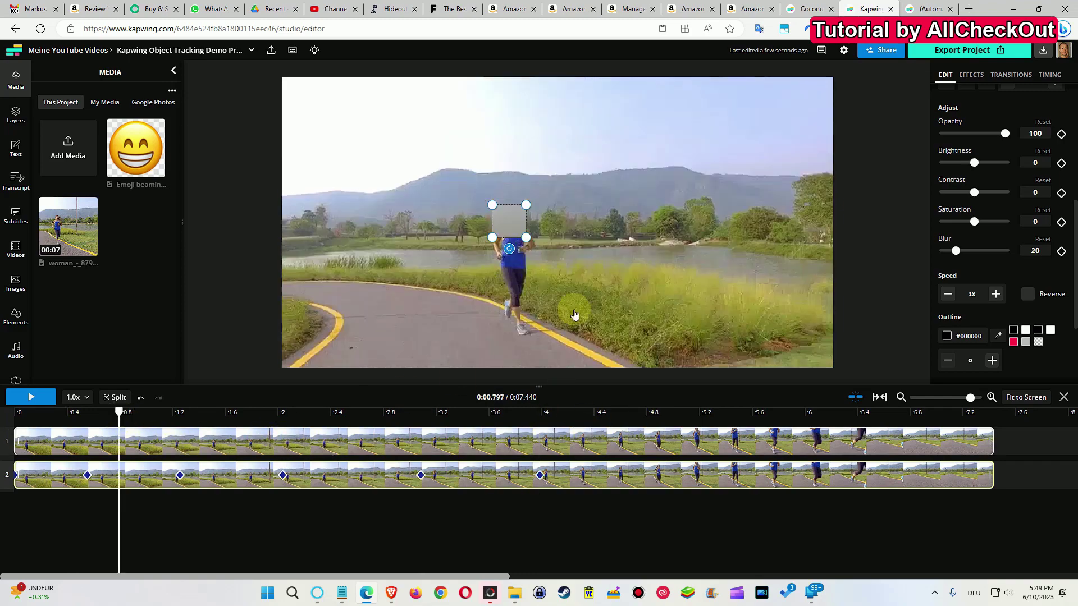
pyautogui.click(43, 397)
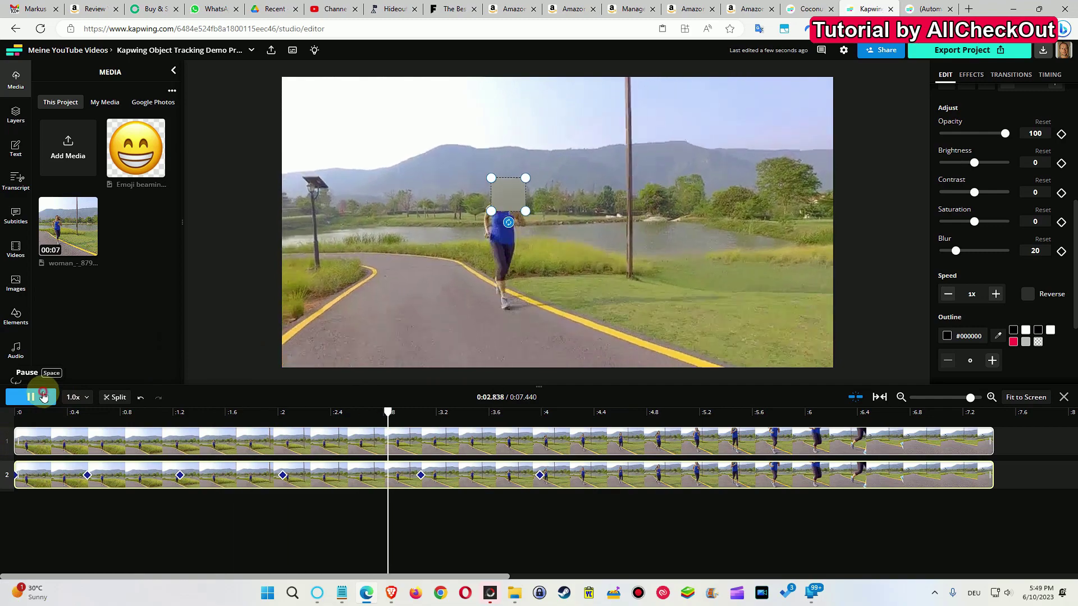
pyautogui.click(43, 397)
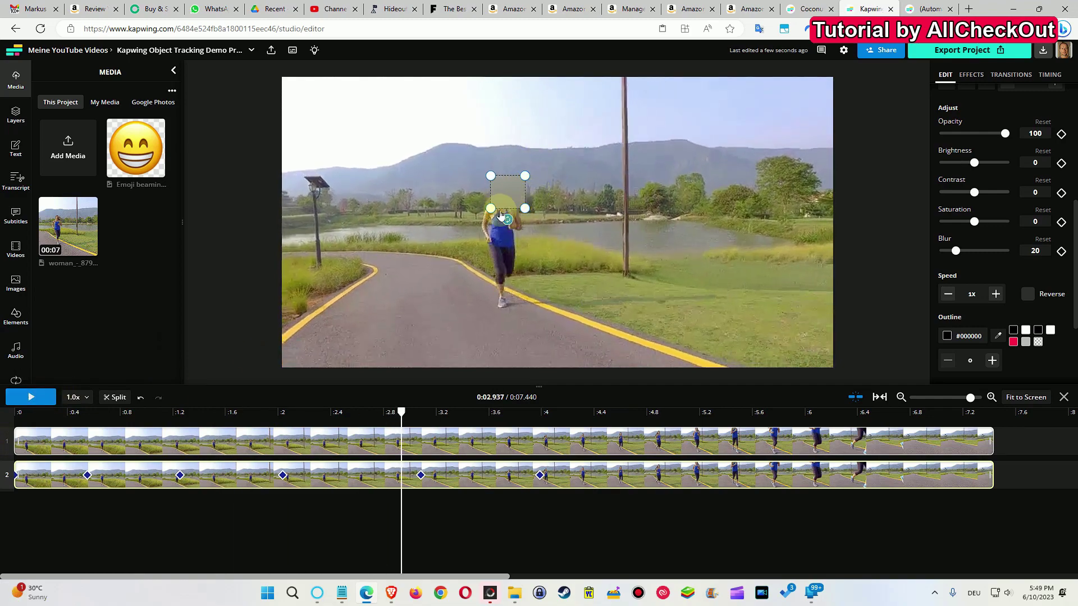
# - Export the project as an MP4 and view the finished 6.8 MB video
pyautogui.click(975, 55)
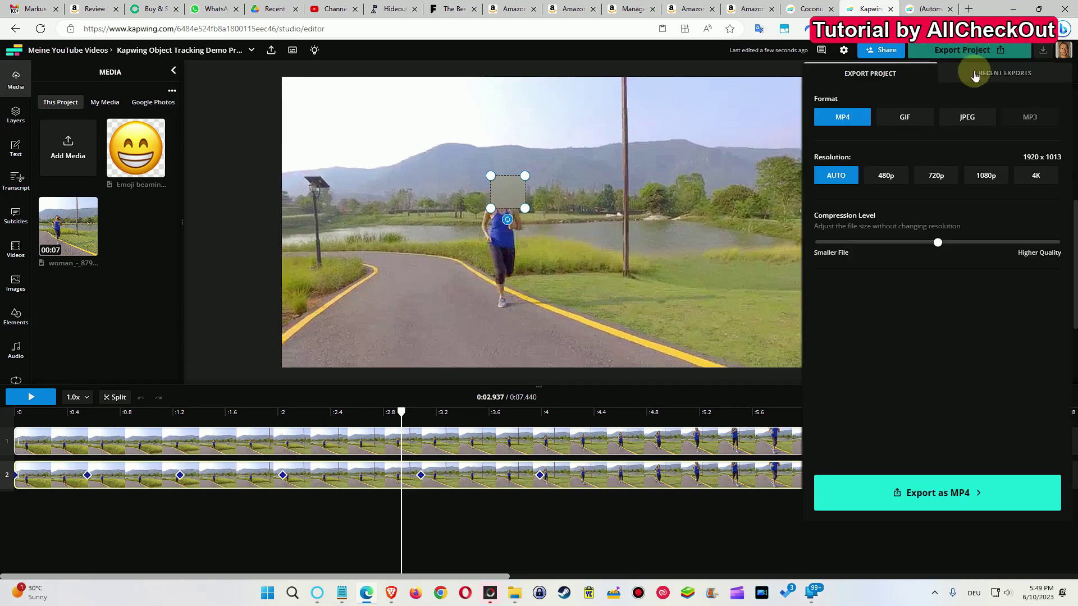
pyautogui.click(936, 492)
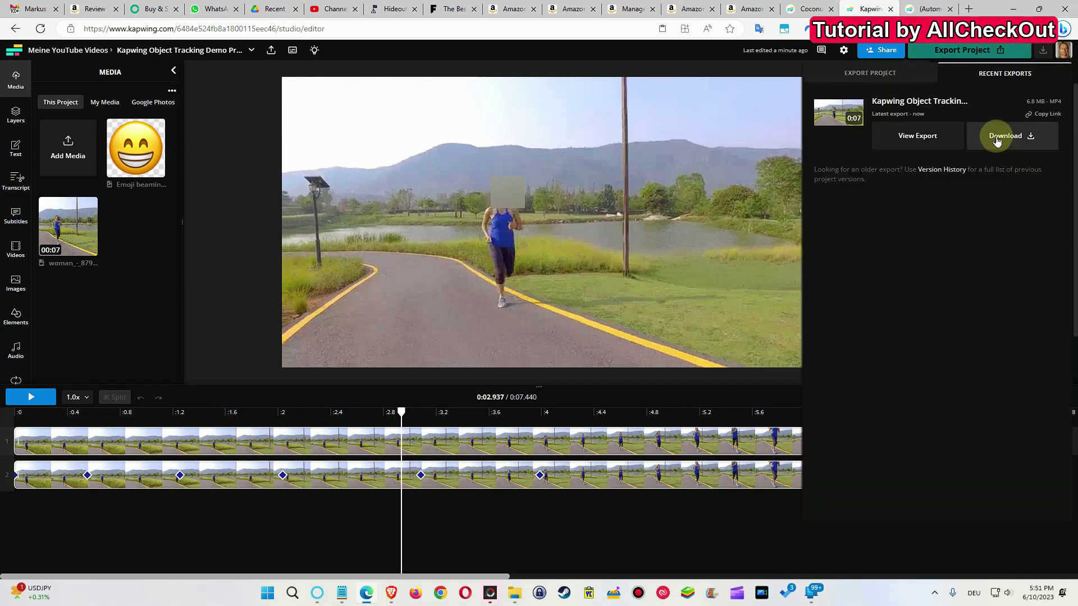
pyautogui.click(916, 136)
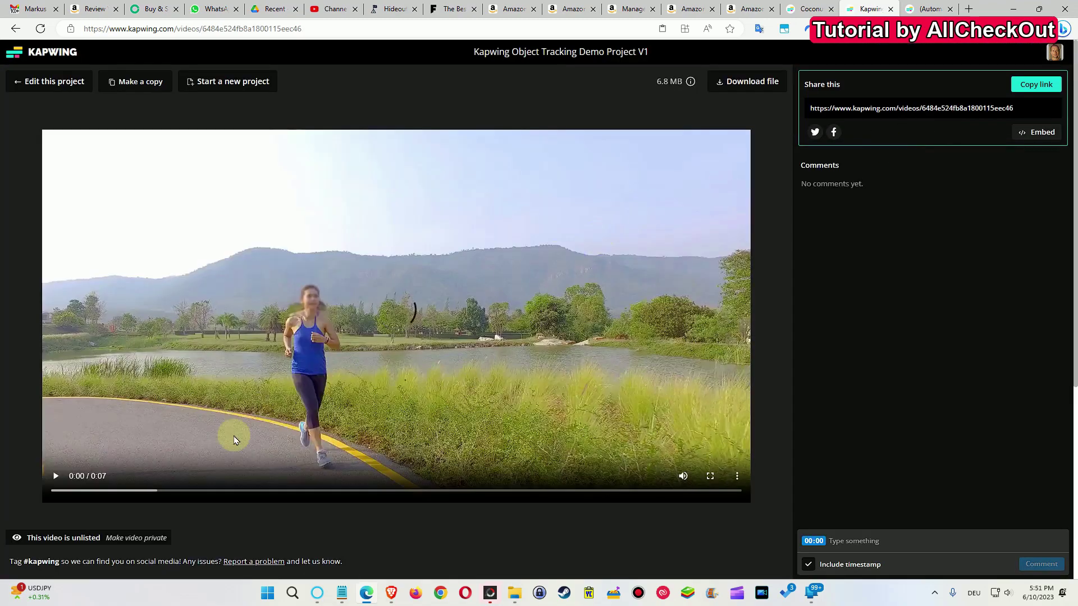
pyautogui.click(55, 475)
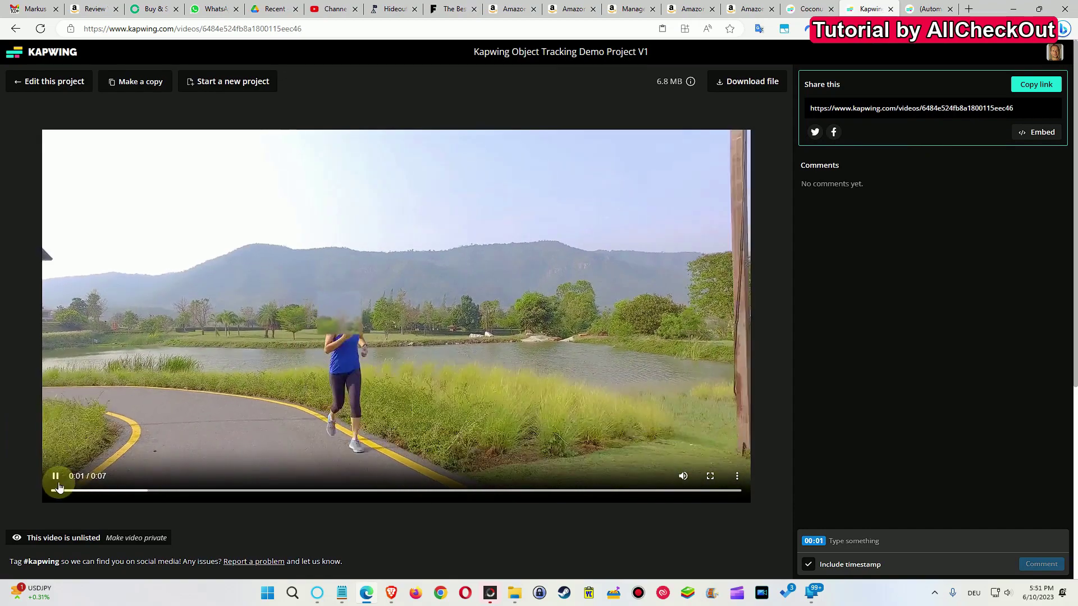
pyautogui.click(59, 491)
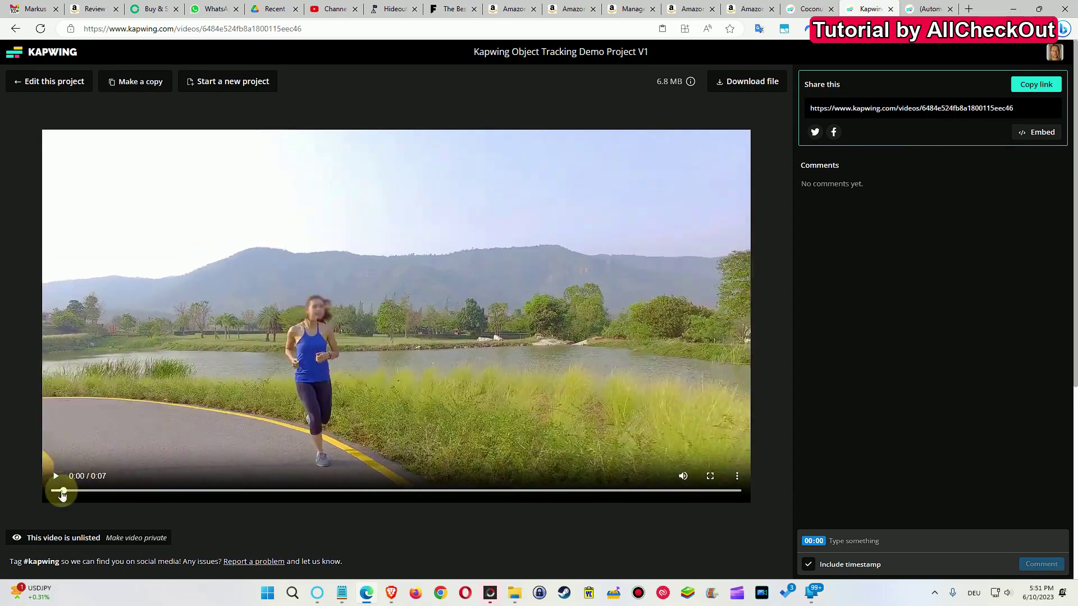
pyautogui.moveTo(59, 494); pyautogui.dragTo(55, 493)
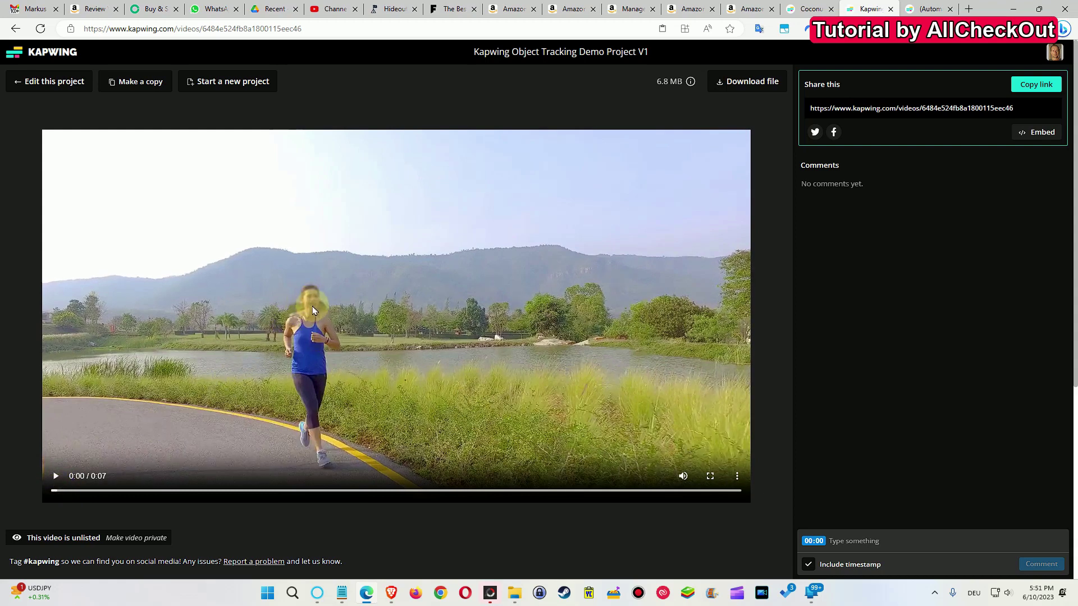
pyautogui.click(55, 478)
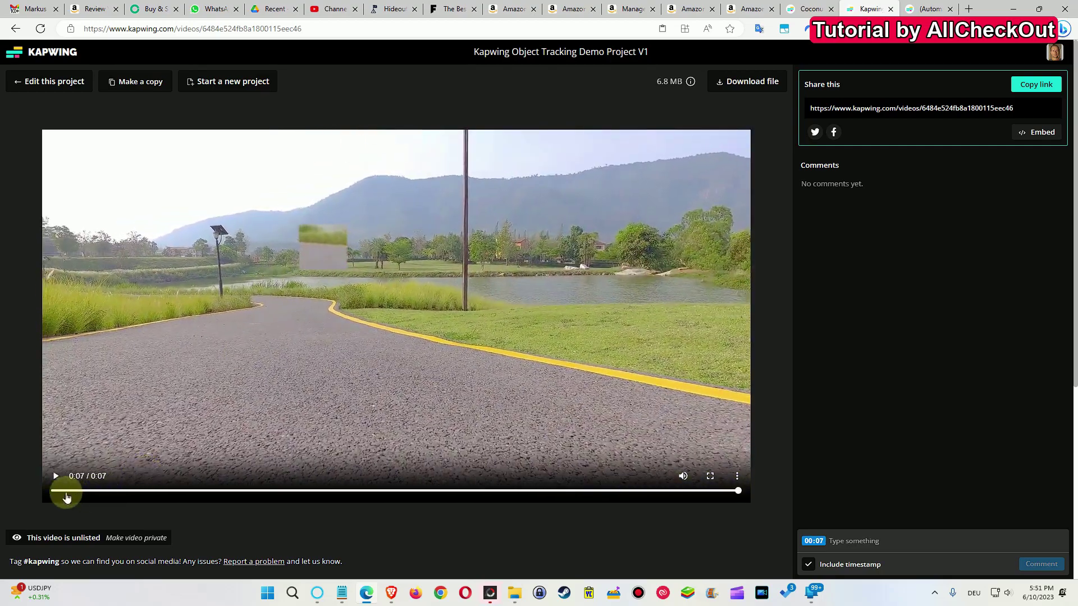
pyautogui.click(56, 478)
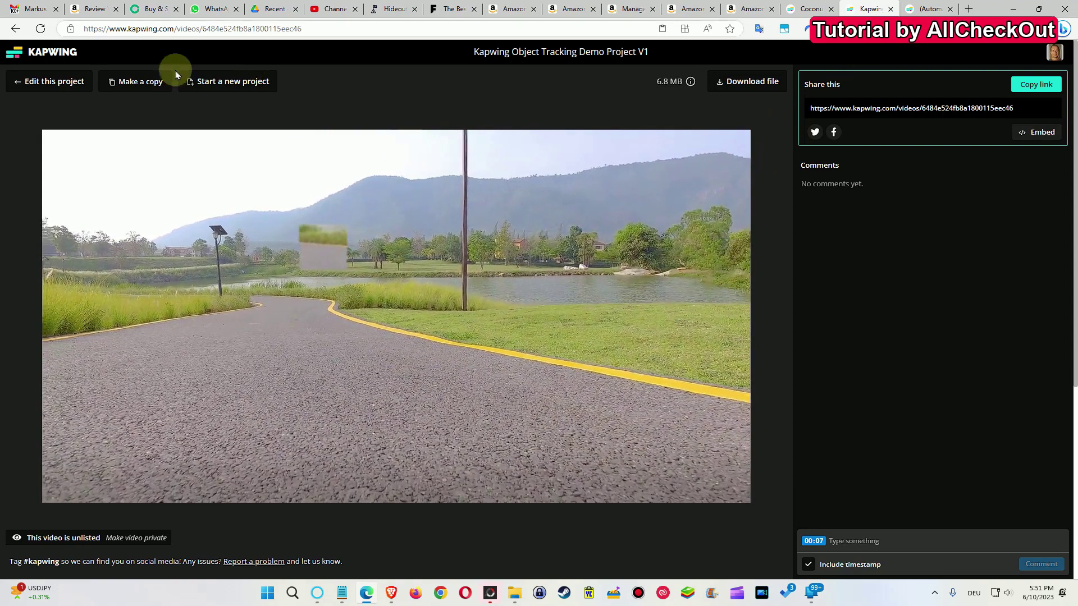
# - Reopen the project in the editor and delete the blur overlay layer
pyautogui.click(22, 85)
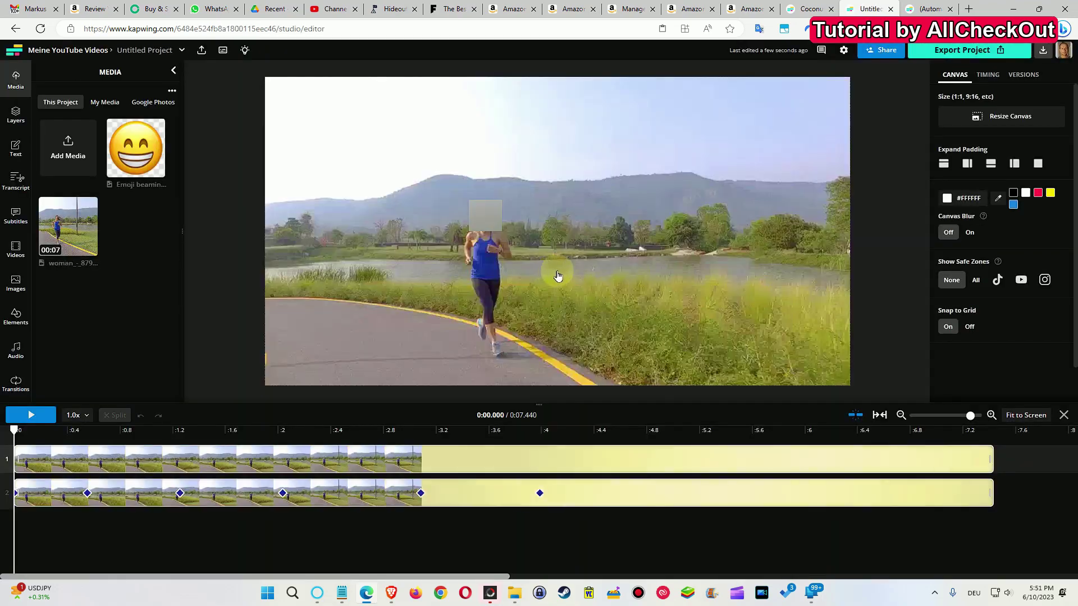
pyautogui.press('Delete')
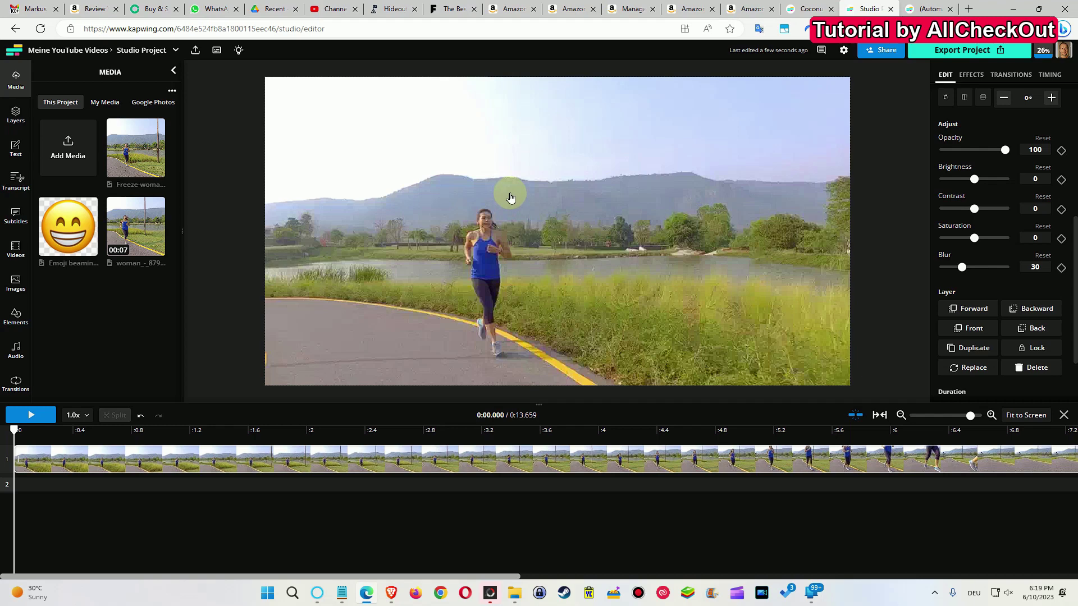
# - Cut the clip at 2.52 s, insert a freeze frame, and move it to track 3 at 0 s
pyautogui.click(382, 429)
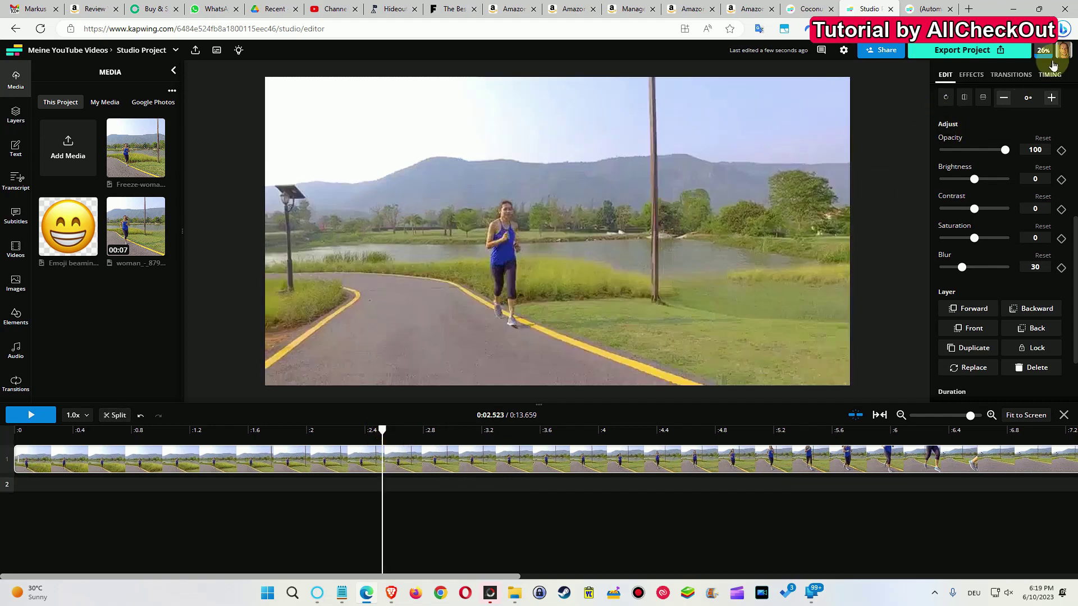
pyautogui.click(1048, 79)
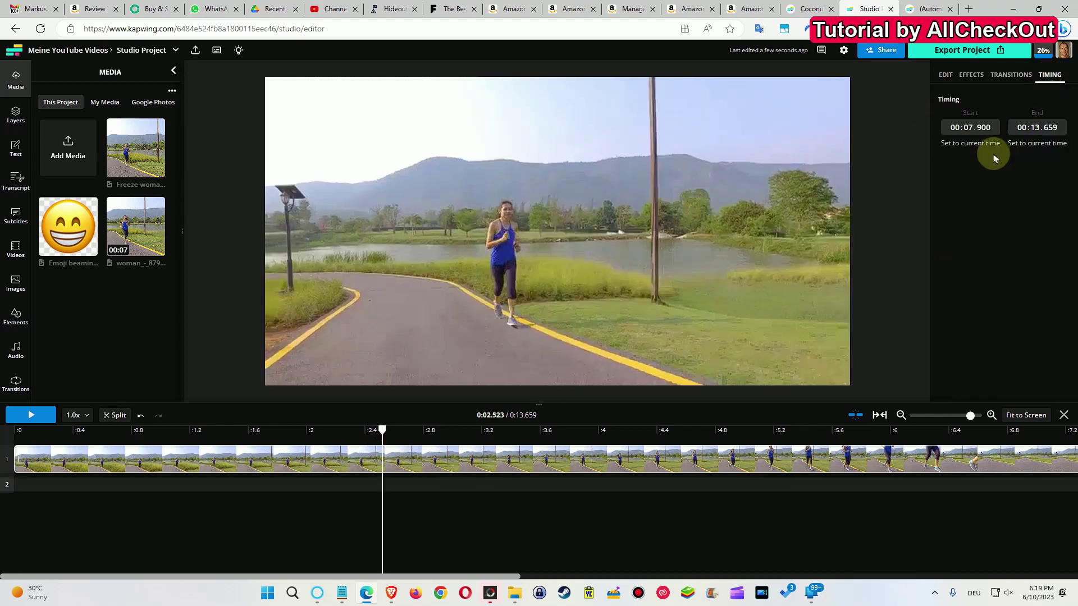
pyautogui.click(111, 418)
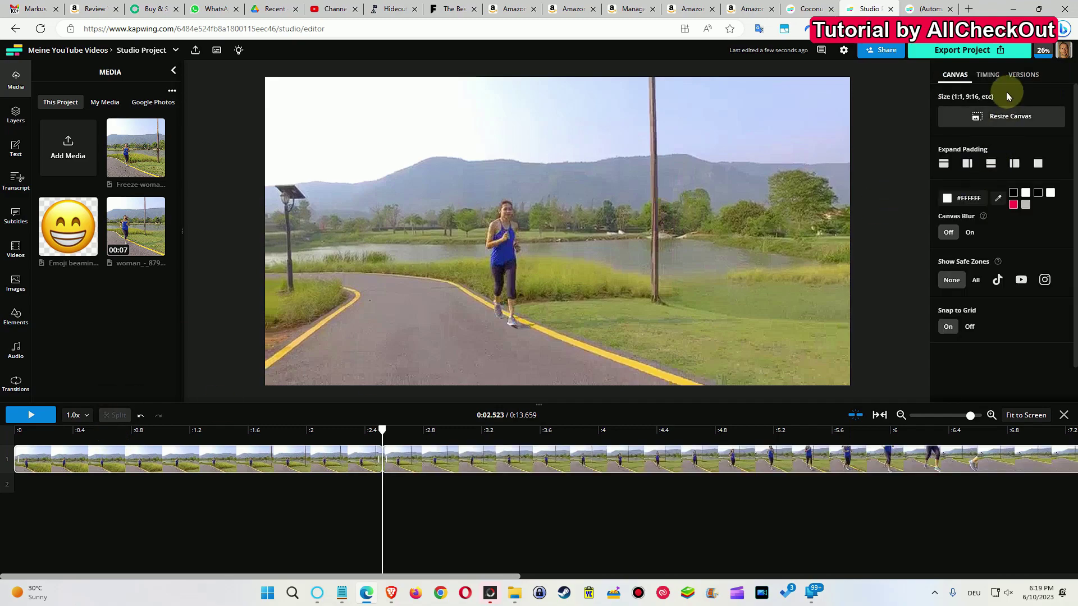
pyautogui.click(1050, 74)
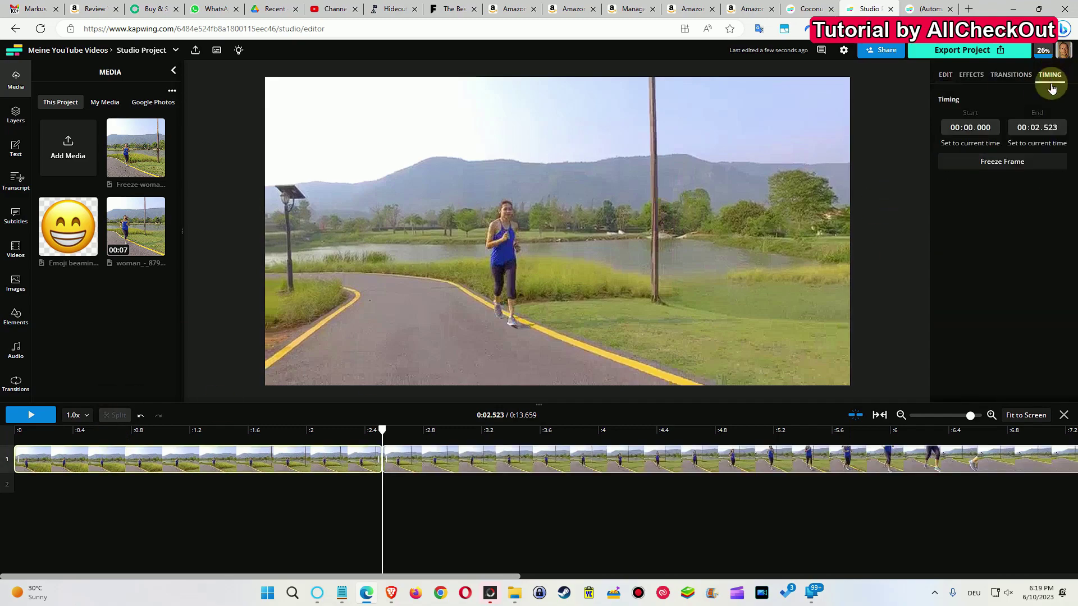
pyautogui.click(1002, 161)
pyautogui.click(465, 459)
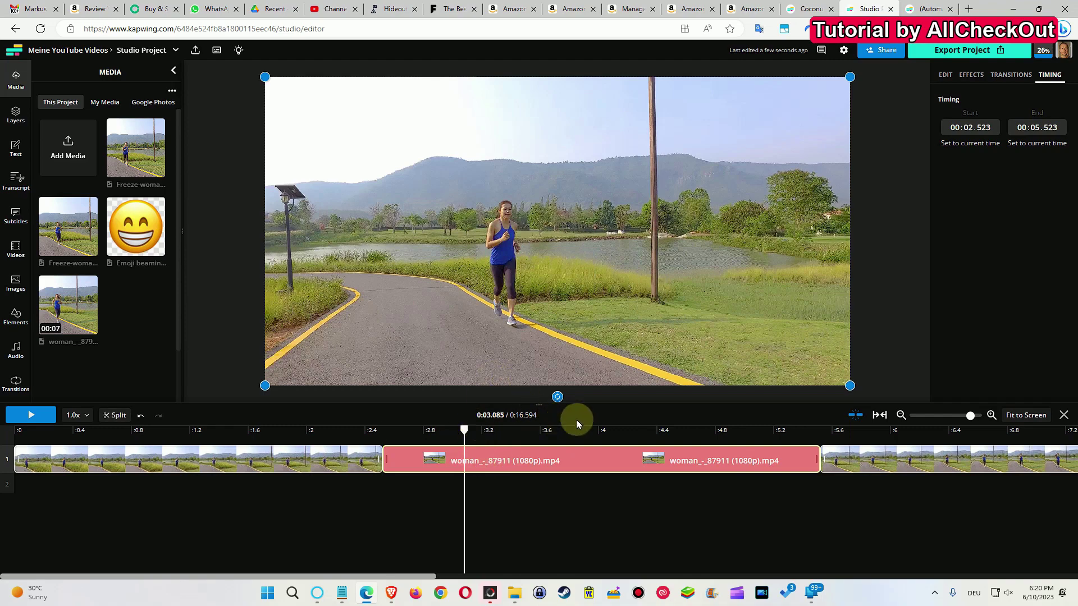
pyautogui.moveTo(561, 460); pyautogui.dragTo(198, 502)
pyautogui.click(409, 464)
pyautogui.click(197, 504)
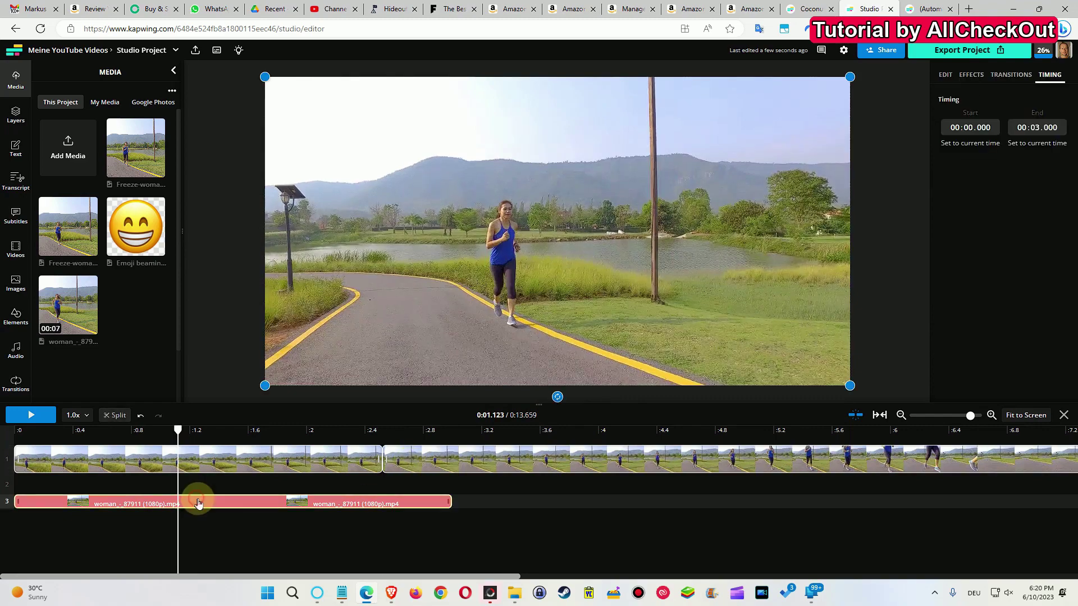
# - Crop the freeze-frame clip tightly around the runner's face
pyautogui.click(946, 75)
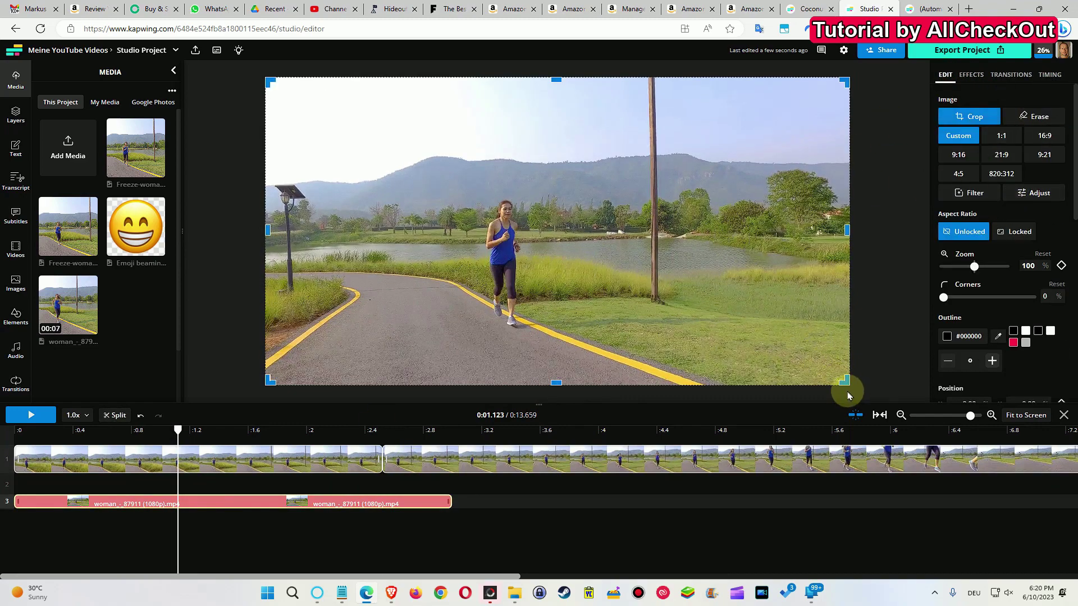
pyautogui.moveTo(844, 383); pyautogui.dragTo(517, 222)
pyautogui.moveTo(275, 89); pyautogui.dragTo(493, 216)
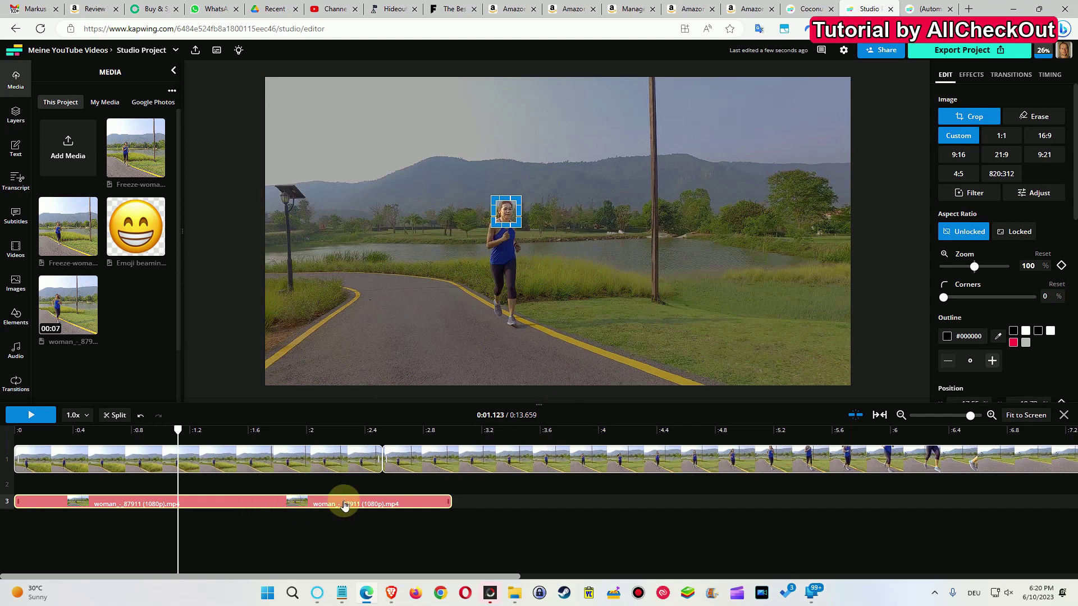
# - Undo the crop and extra clip, then snip the runner's face from the preview as an image
pyautogui.hotkey('ctrl', 'z')
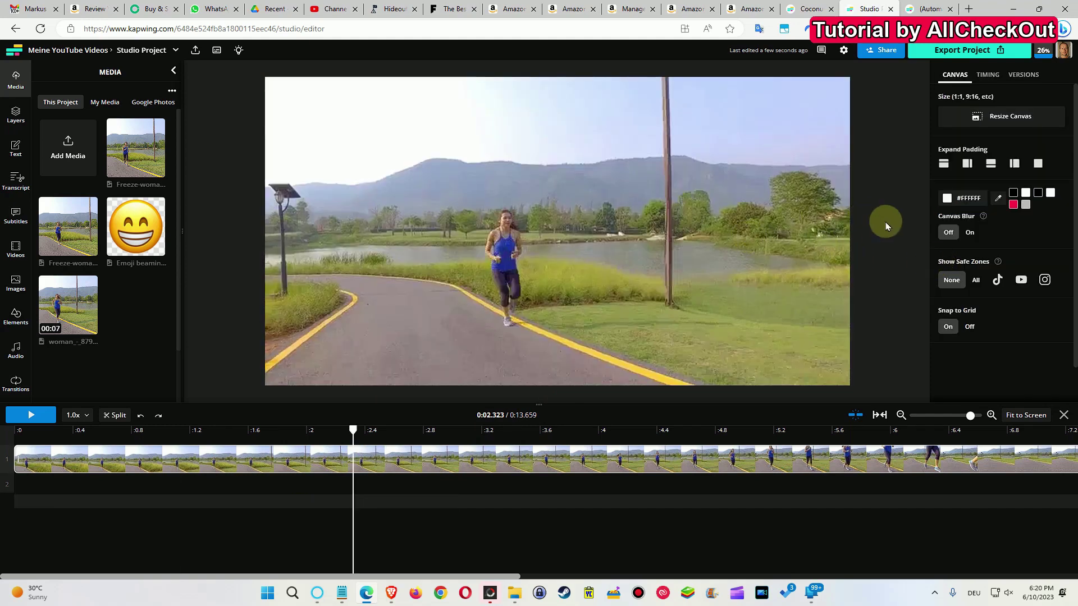
pyautogui.press('Print')
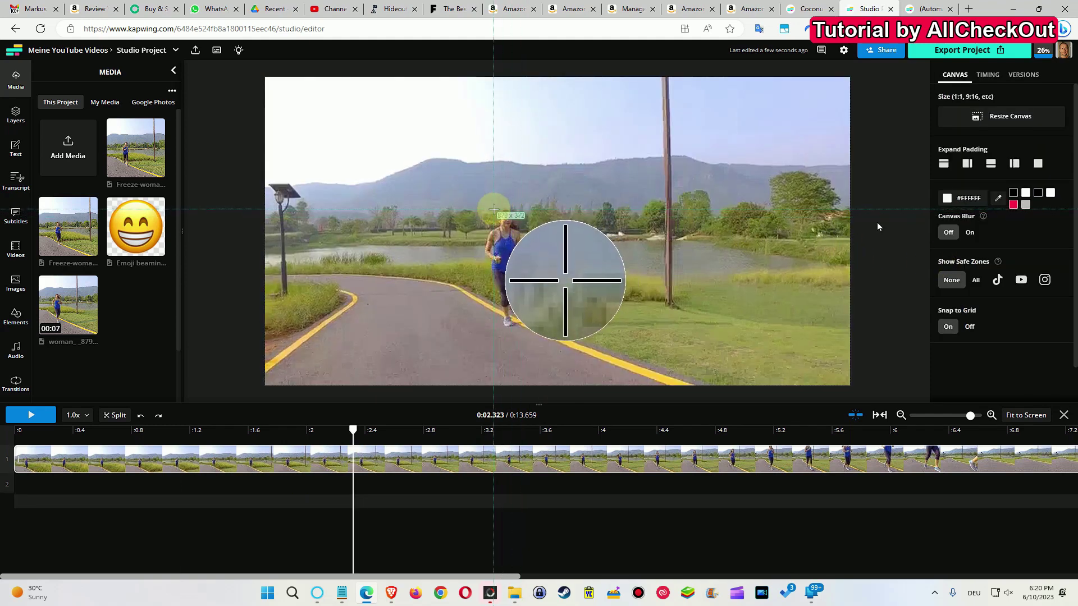
pyautogui.moveTo(514, 228); pyautogui.dragTo(514, 233)
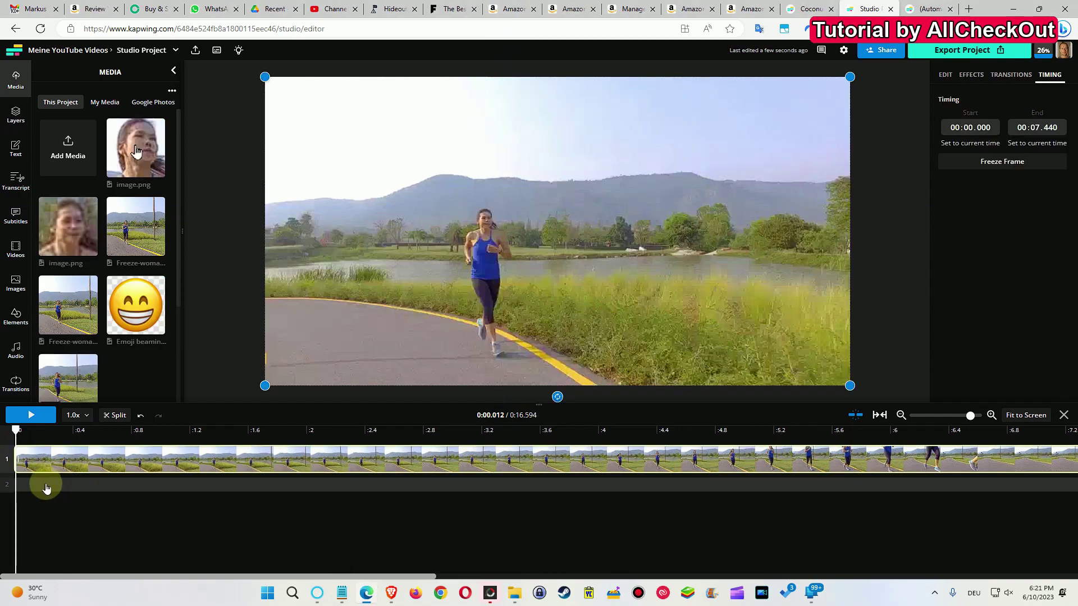
# - Paste the face snip as image.png, shrink it over her head, and set its blur to 40
pyautogui.click(45, 488)
pyautogui.hotkey('ctrl', 'v')
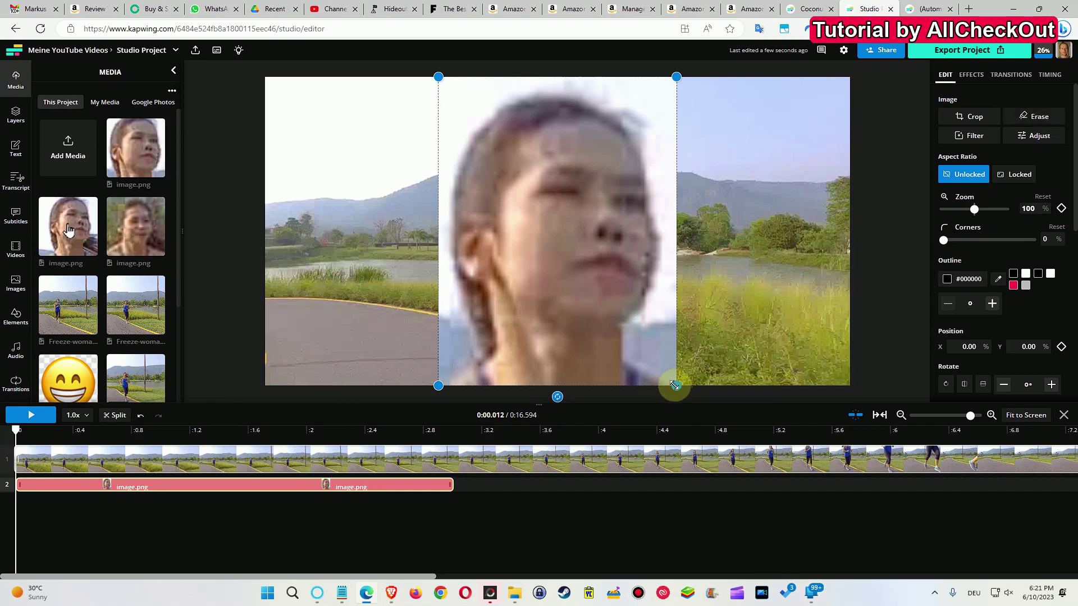
pyautogui.moveTo(675, 386); pyautogui.dragTo(489, 226)
pyautogui.scroll(-3, 974, 305)
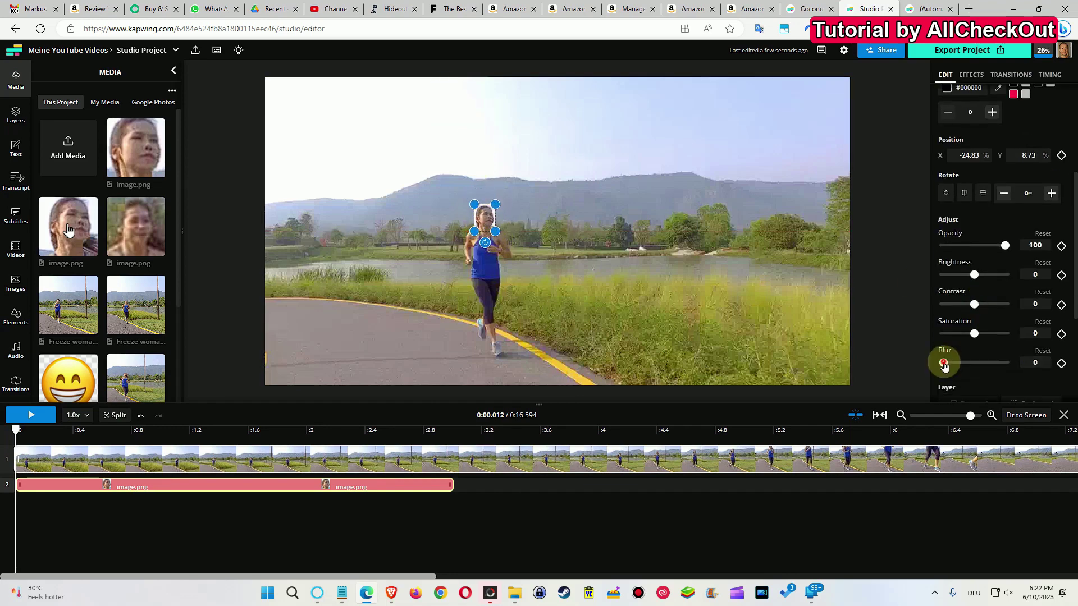
pyautogui.moveTo(946, 362); pyautogui.dragTo(967, 364)
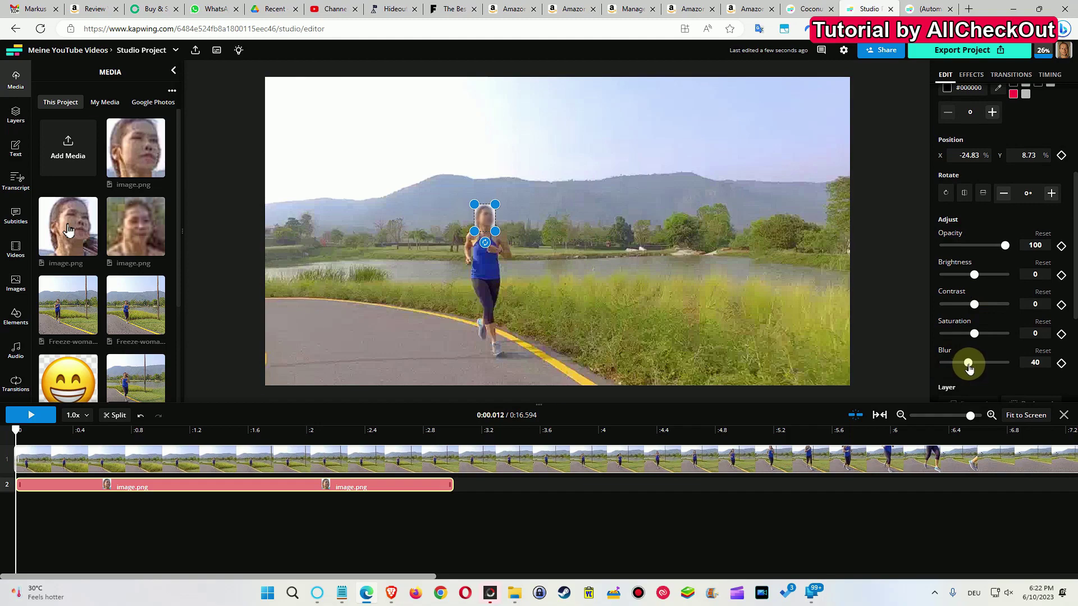
pyautogui.click(452, 486)
# - Extend the blurred face clip to about 5.6 s and set a position keyframe at the start
pyautogui.click(901, 415)
pyautogui.moveTo(284, 485); pyautogui.dragTo(516, 477)
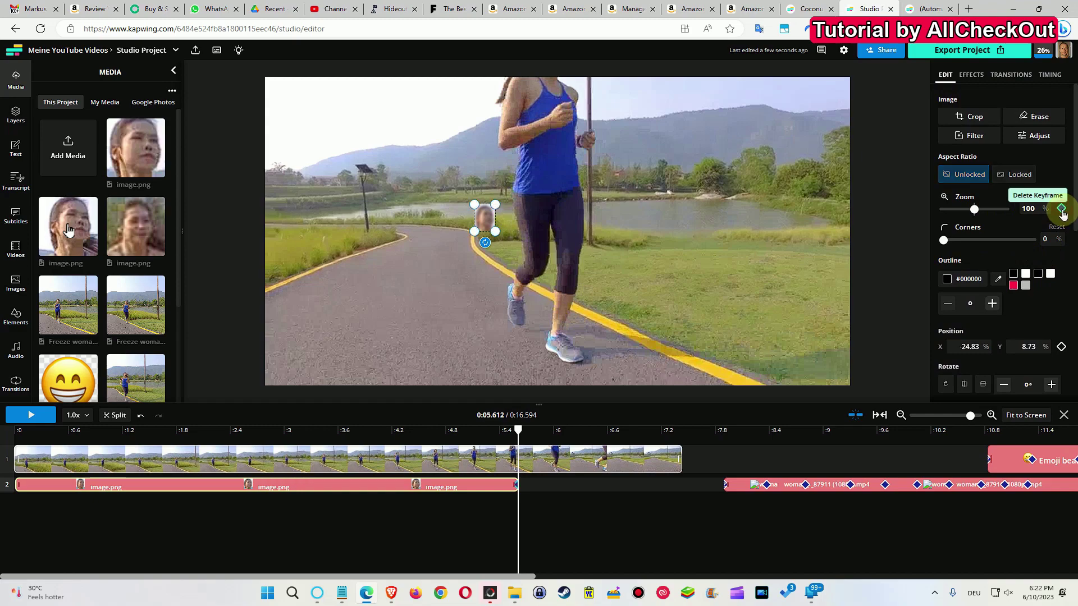
pyautogui.scroll(-3, 1045, 252)
pyautogui.scroll(-1, 1041, 264)
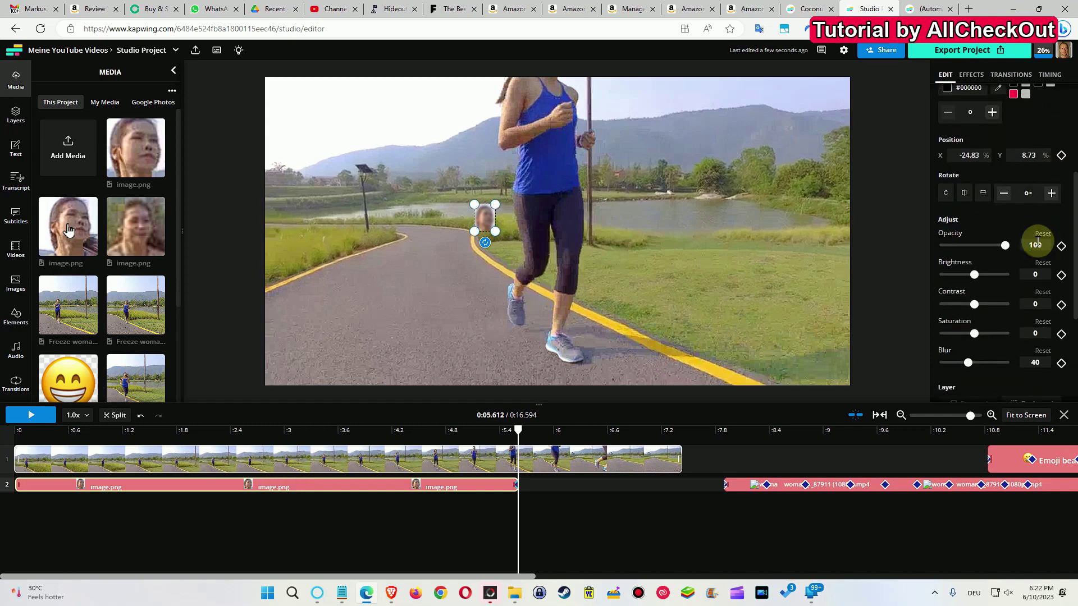
pyautogui.click(1061, 159)
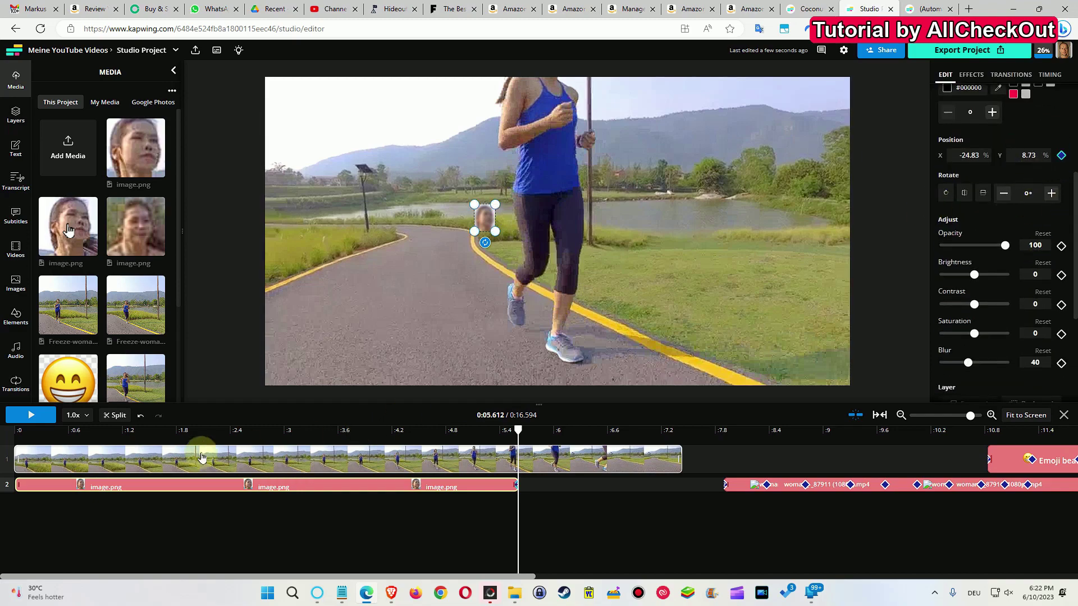
pyautogui.click(5, 432)
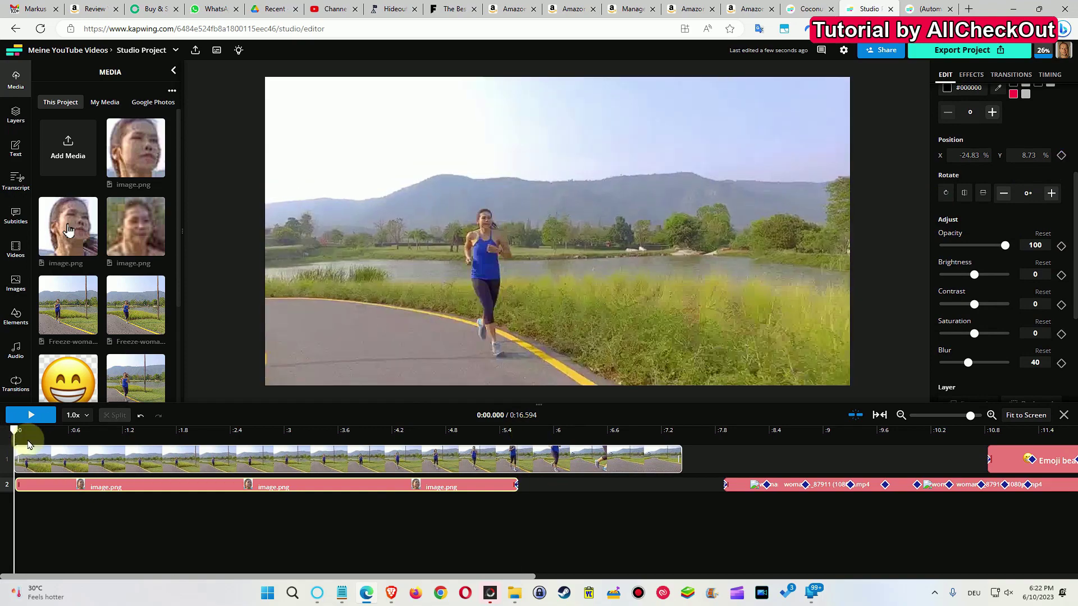
pyautogui.click(25, 432)
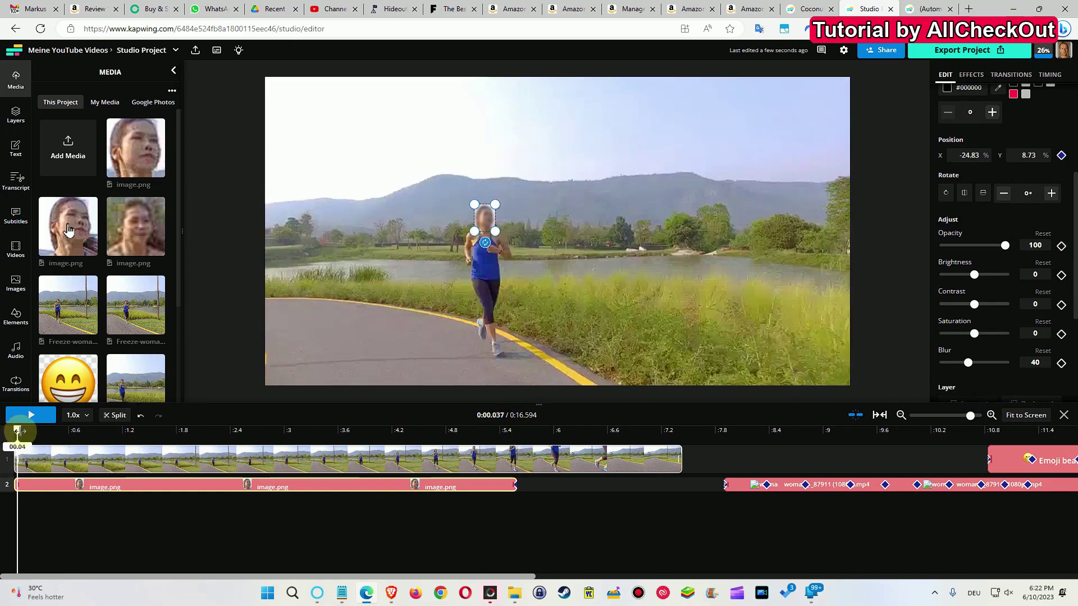
# - Keyframe the blurred face onto the runner's head at 0:00.300, 0:00.613 and 0:01.163
pyautogui.moveTo(26, 432); pyautogui.dragTo(41, 433)
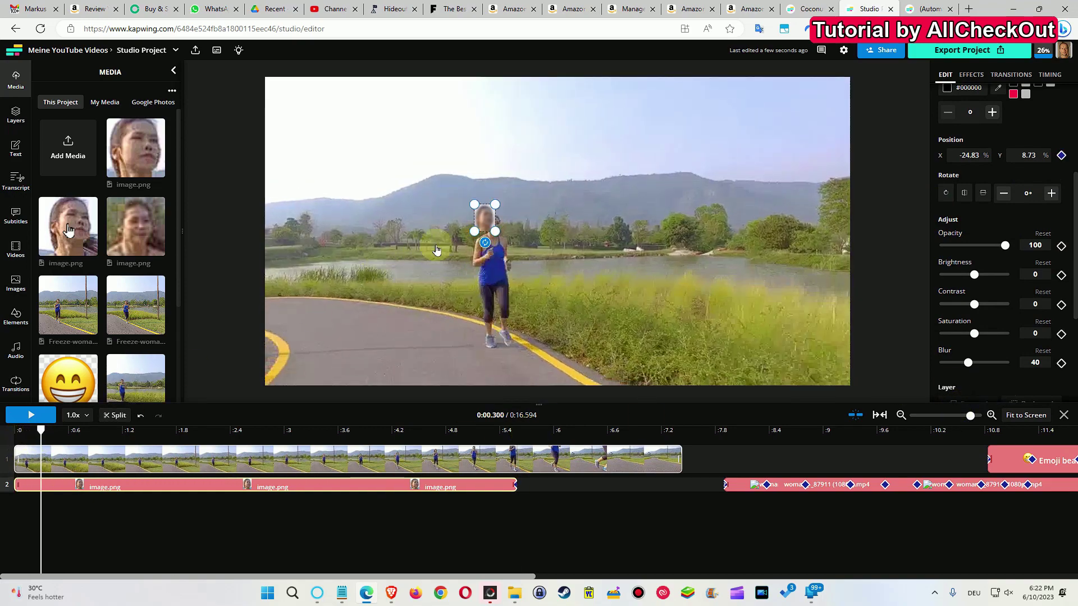
pyautogui.moveTo(489, 220); pyautogui.dragTo(497, 225)
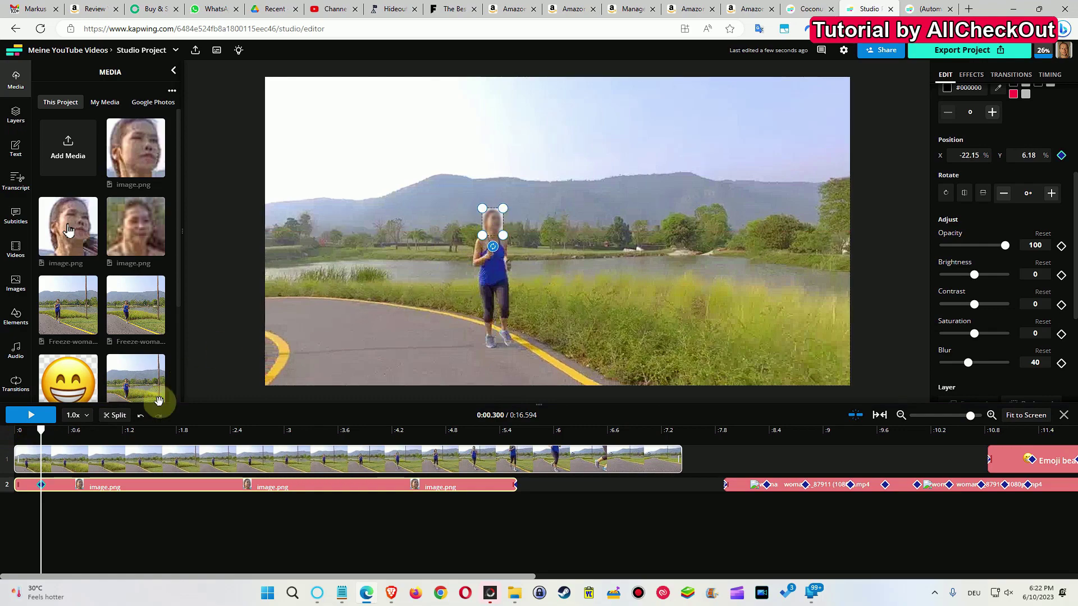
pyautogui.click(41, 429)
pyautogui.moveTo(41, 430); pyautogui.dragTo(68, 429)
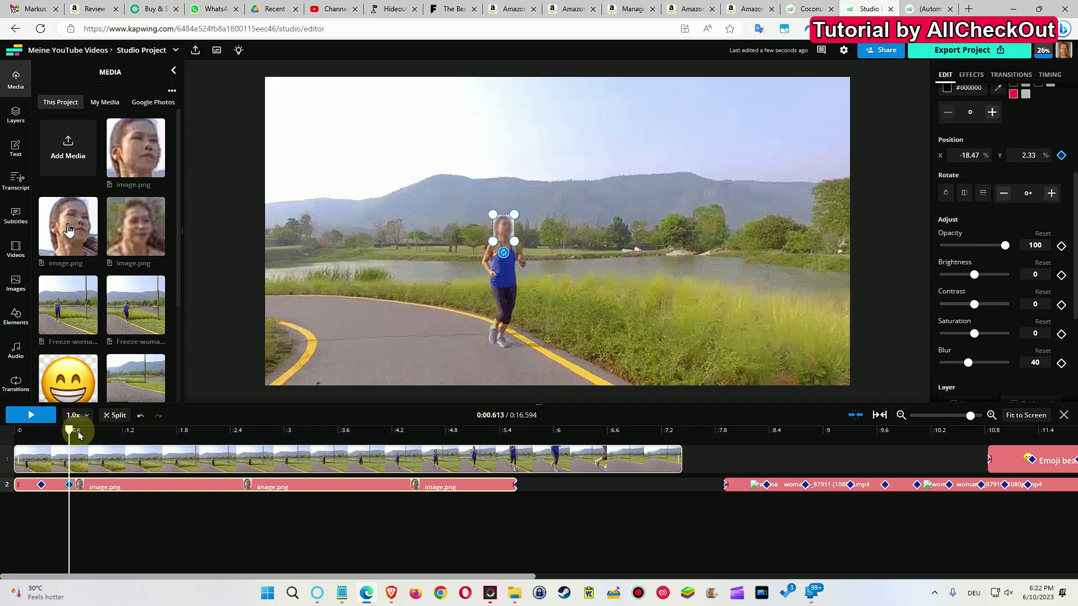
pyautogui.moveTo(70, 430); pyautogui.dragTo(118, 430)
pyautogui.moveTo(523, 257); pyautogui.dragTo(539, 254)
pyautogui.click(126, 430)
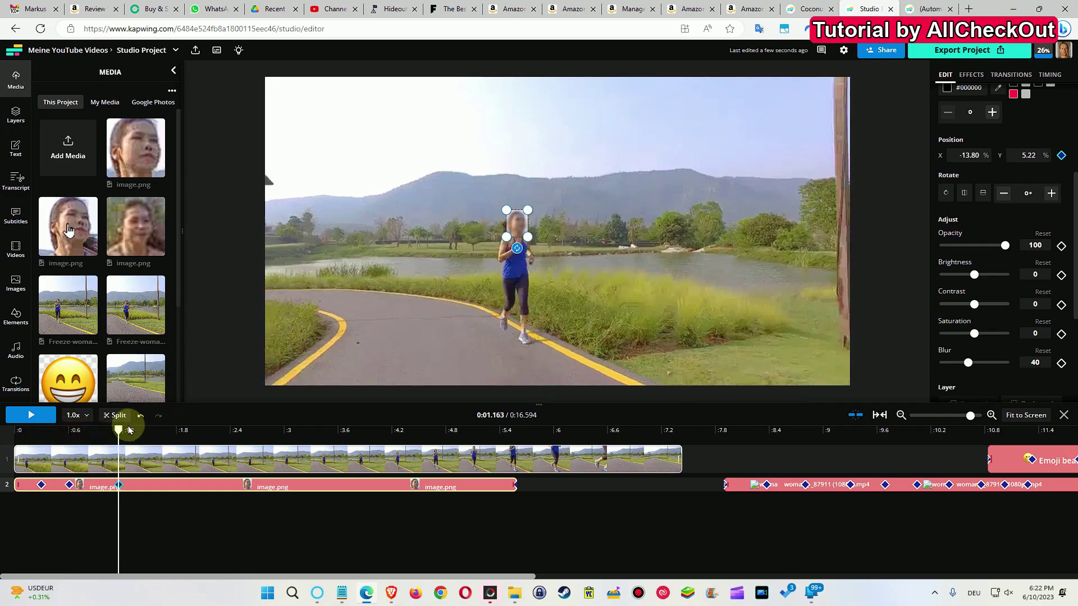
# - Realign the face overlay with her head at 0:01.800, 0:02.306 and 0:02.763
pyautogui.moveTo(117, 429); pyautogui.dragTo(175, 430)
pyautogui.moveTo(508, 225); pyautogui.dragTo(511, 224)
pyautogui.moveTo(176, 430); pyautogui.dragTo(222, 429)
pyautogui.moveTo(504, 219); pyautogui.dragTo(500, 218)
pyautogui.moveTo(223, 429); pyautogui.dragTo(262, 429)
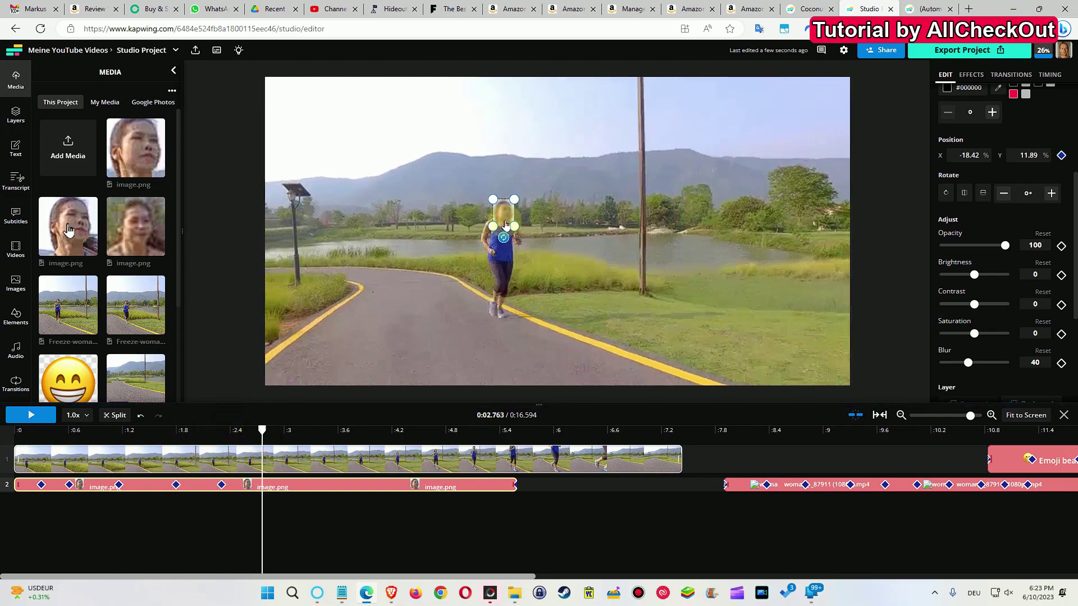
pyautogui.moveTo(503, 214); pyautogui.dragTo(501, 217)
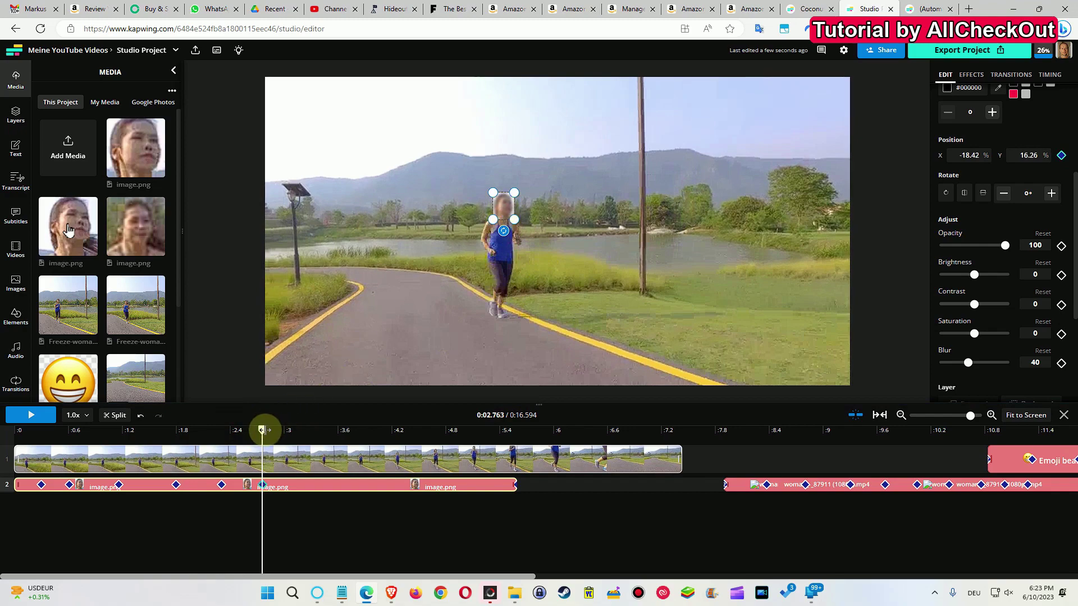
# - Add overlay keyframes at 0:03.281, 0:03.925 and 0:04.412, shifting the face right onto her head
pyautogui.moveTo(263, 430); pyautogui.dragTo(309, 429)
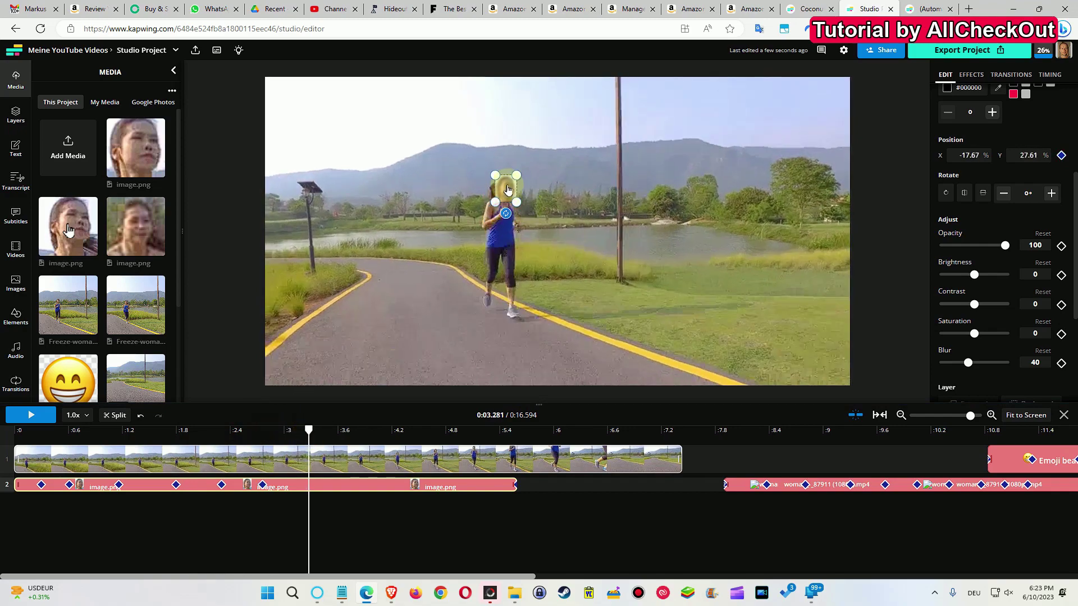
pyautogui.click(504, 191)
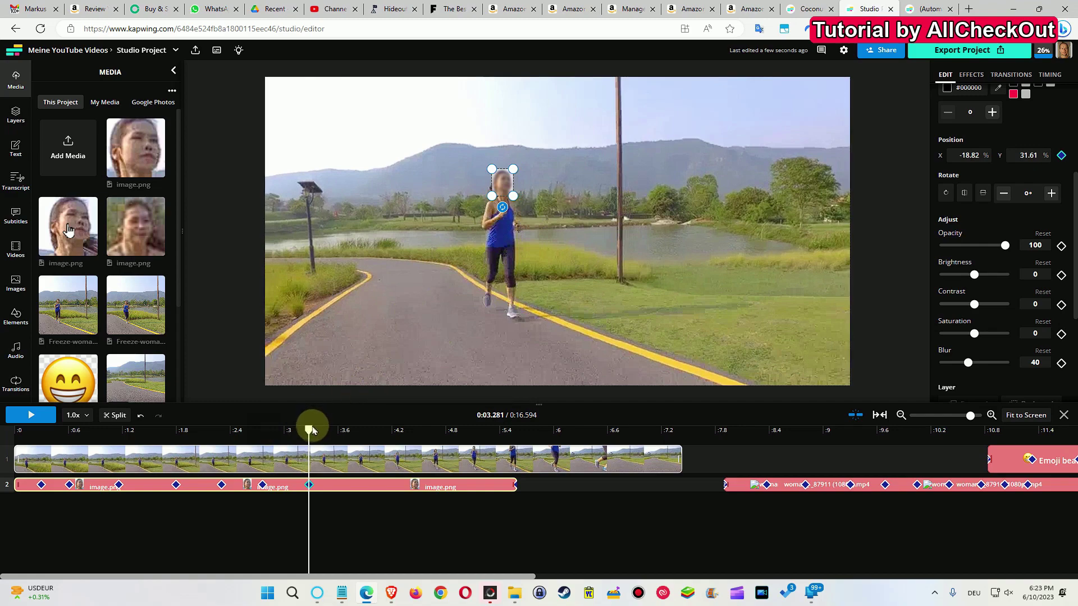
pyautogui.moveTo(309, 427); pyautogui.dragTo(366, 427)
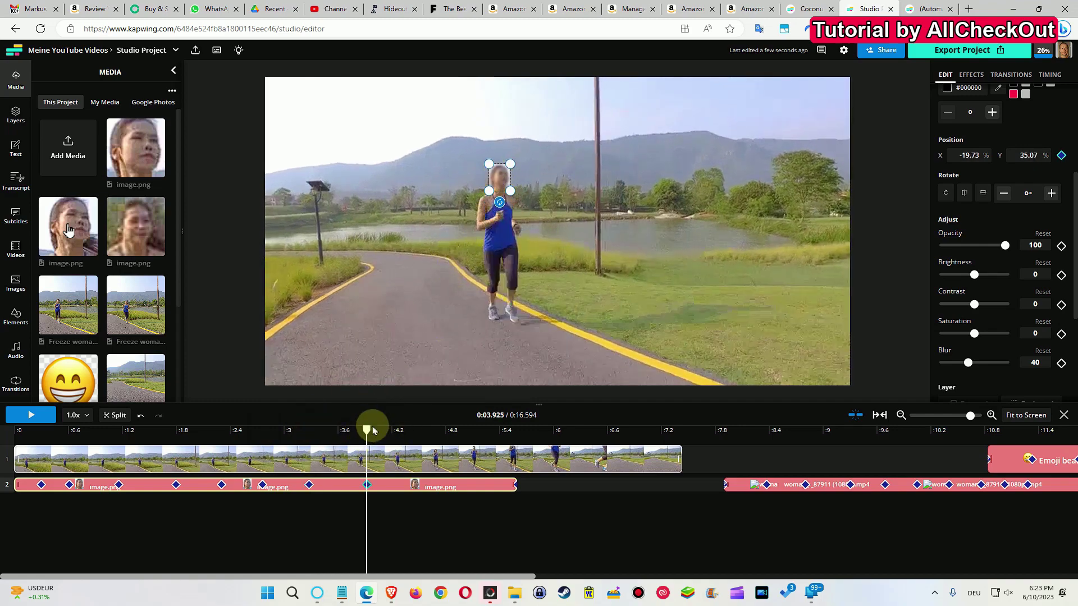
pyautogui.moveTo(370, 430); pyautogui.dragTo(411, 430)
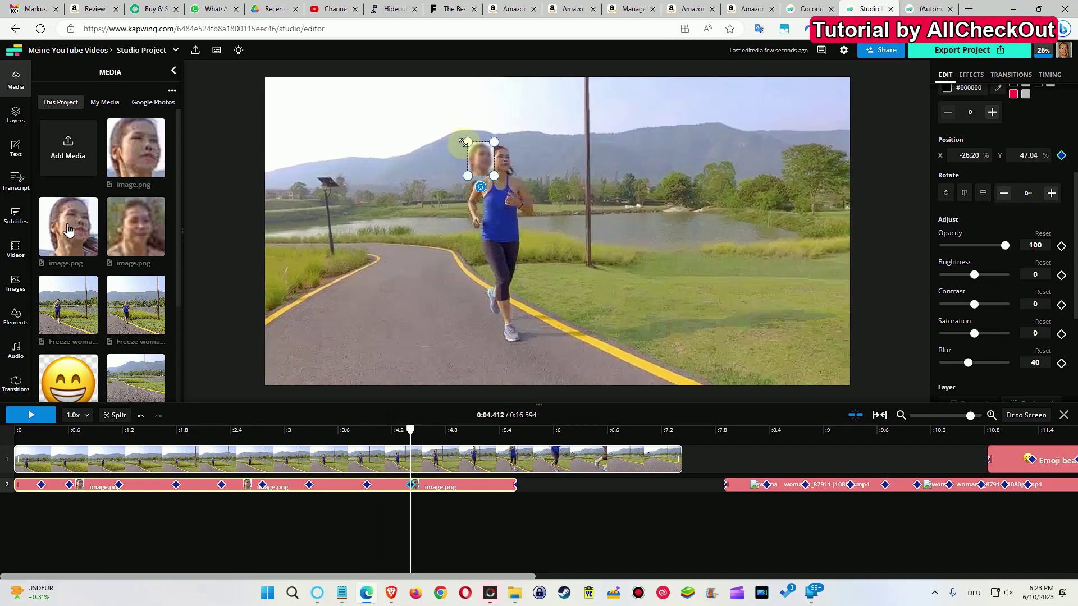
pyautogui.moveTo(479, 163); pyautogui.dragTo(490, 166)
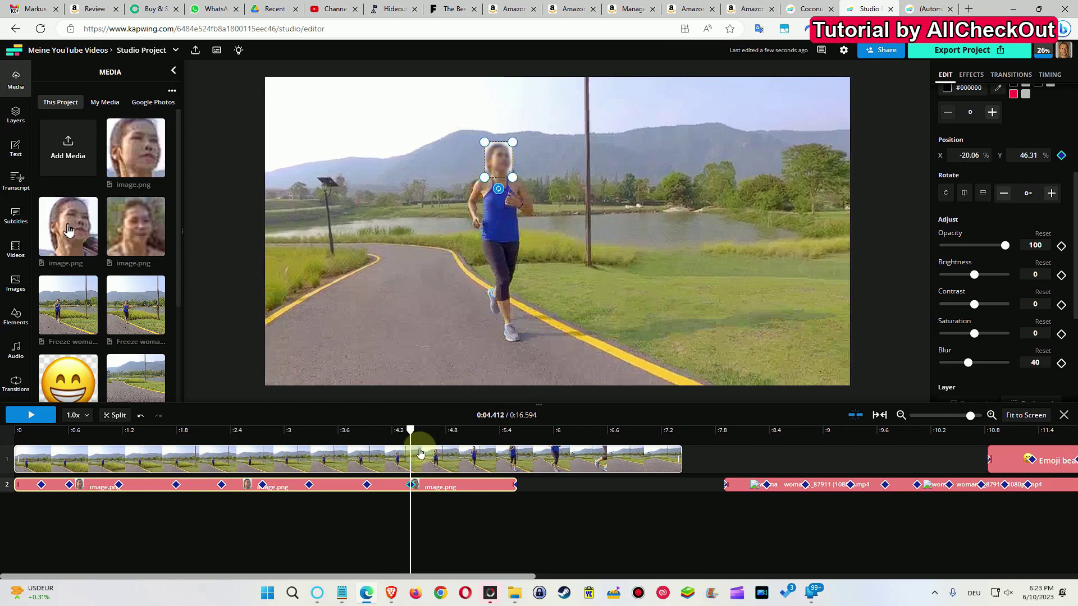
# - Track her head at 0:05.006 and 0:05.569, enlarging the overlay, then return to 0:04.80 to check
pyautogui.moveTo(410, 430); pyautogui.dragTo(463, 431)
pyautogui.click(480, 202)
pyautogui.moveTo(501, 169); pyautogui.dragTo(522, 136)
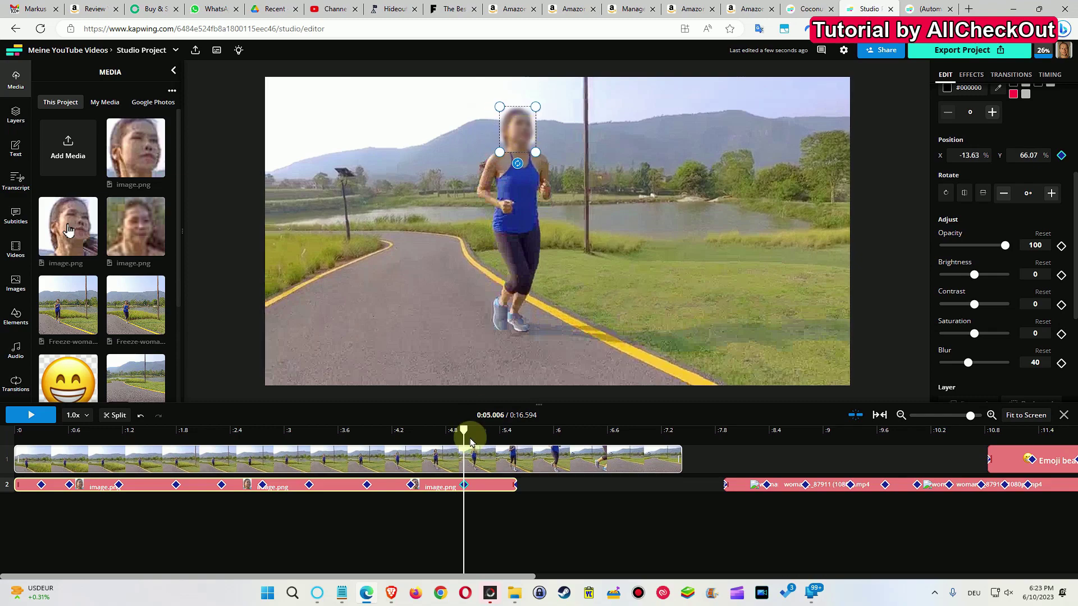
pyautogui.moveTo(464, 432); pyautogui.dragTo(514, 438)
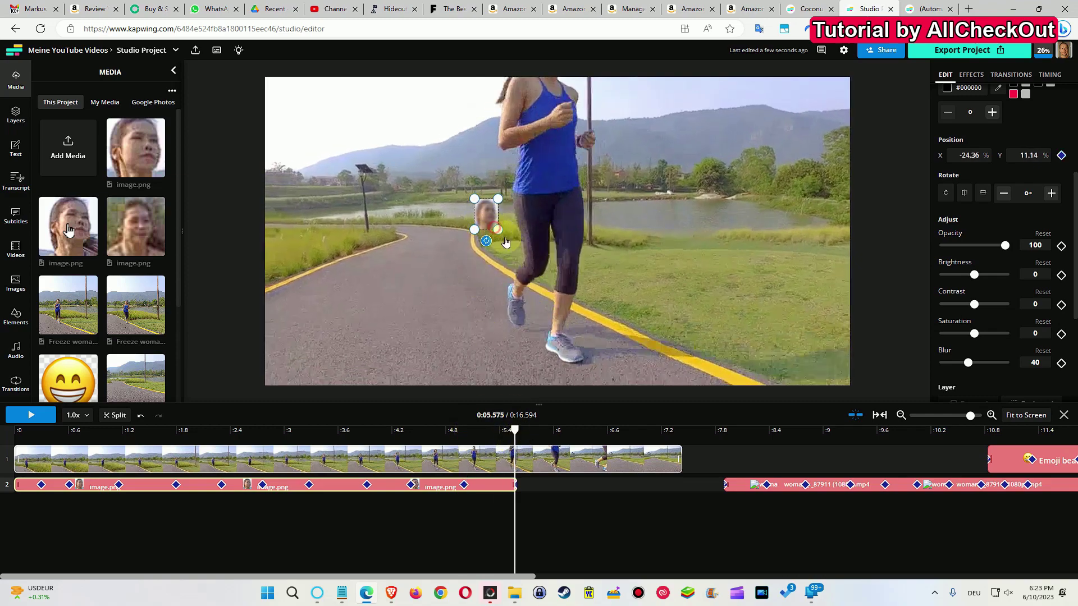
pyautogui.moveTo(508, 243); pyautogui.dragTo(519, 256)
pyautogui.moveTo(485, 213); pyautogui.dragTo(544, 45)
pyautogui.click(445, 430)
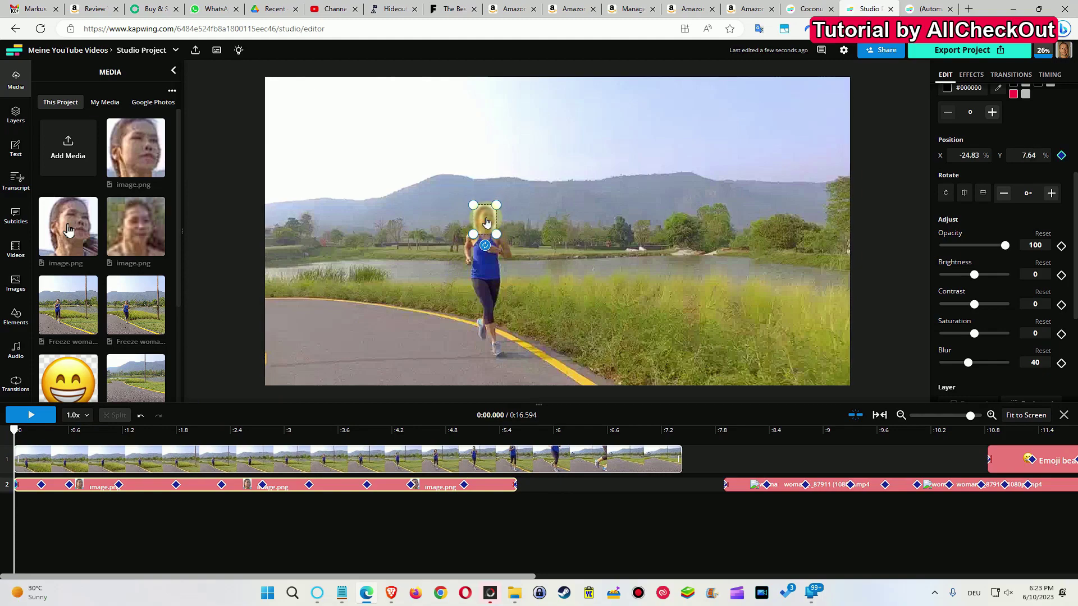
# - Play back the preview of the blurred-face video
pyautogui.click(33, 415)
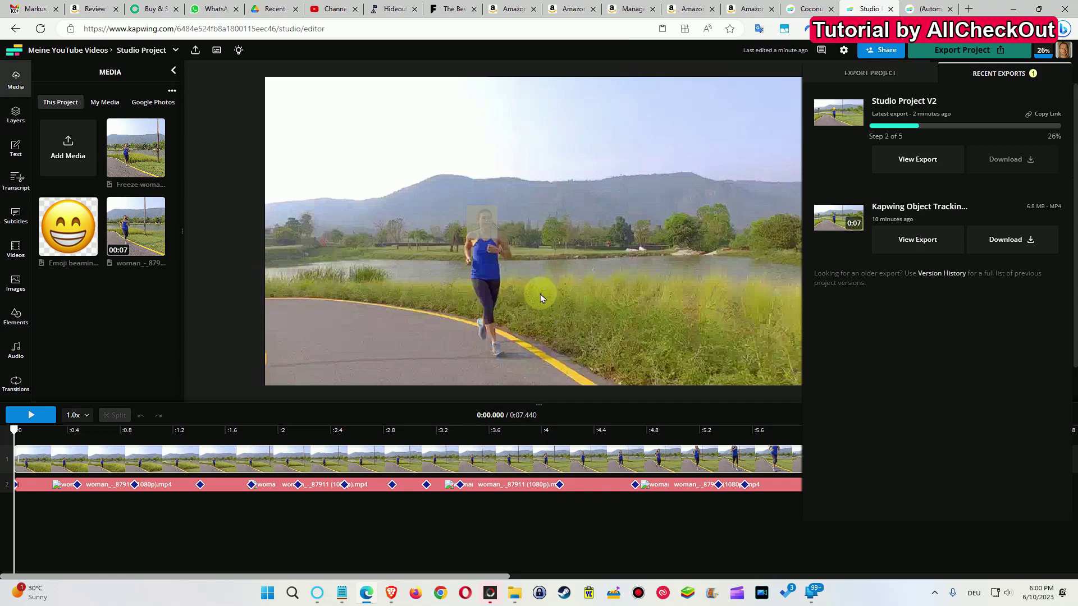
# - Add the grinning emoji to the canvas and move the blurred-face clip after the first video
pyautogui.click(66, 230)
pyautogui.click(65, 228)
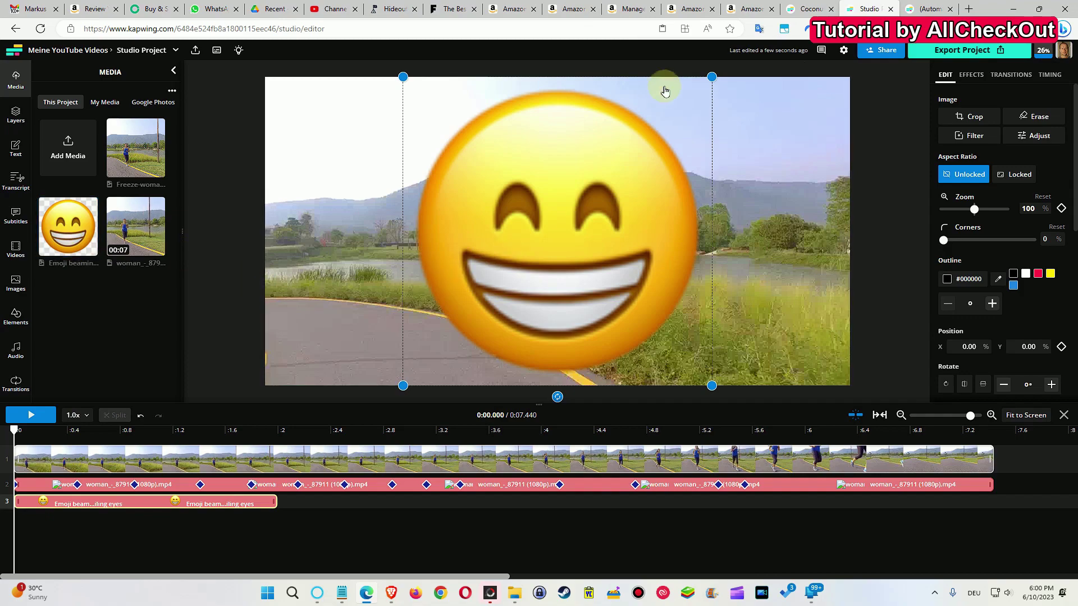
pyautogui.moveTo(710, 75); pyautogui.dragTo(577, 219)
pyautogui.moveTo(494, 301); pyautogui.dragTo(453, 344)
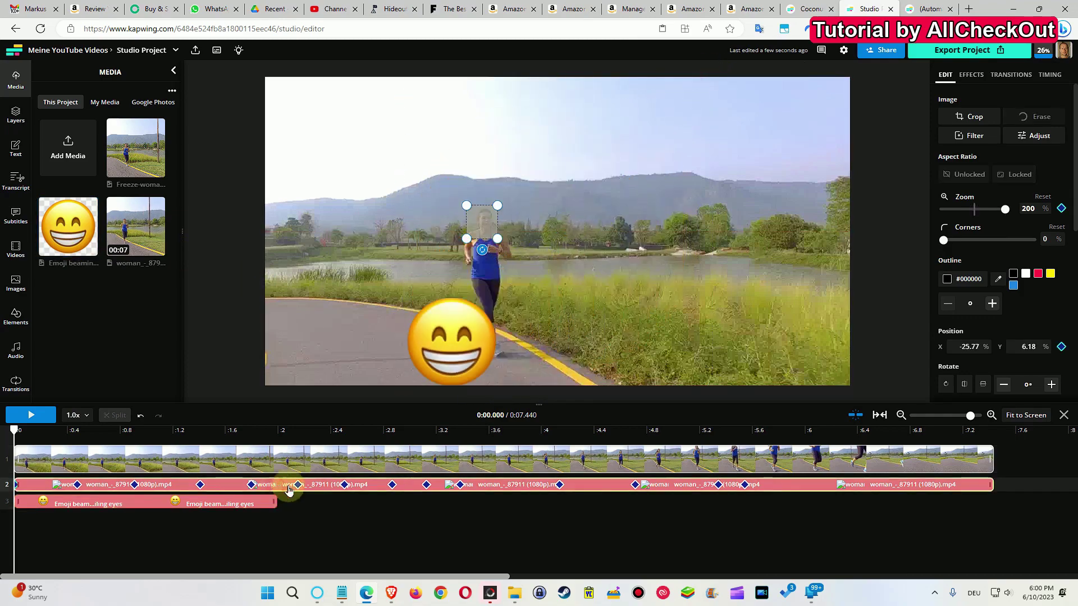
pyautogui.moveTo(308, 488); pyautogui.dragTo(1066, 469)
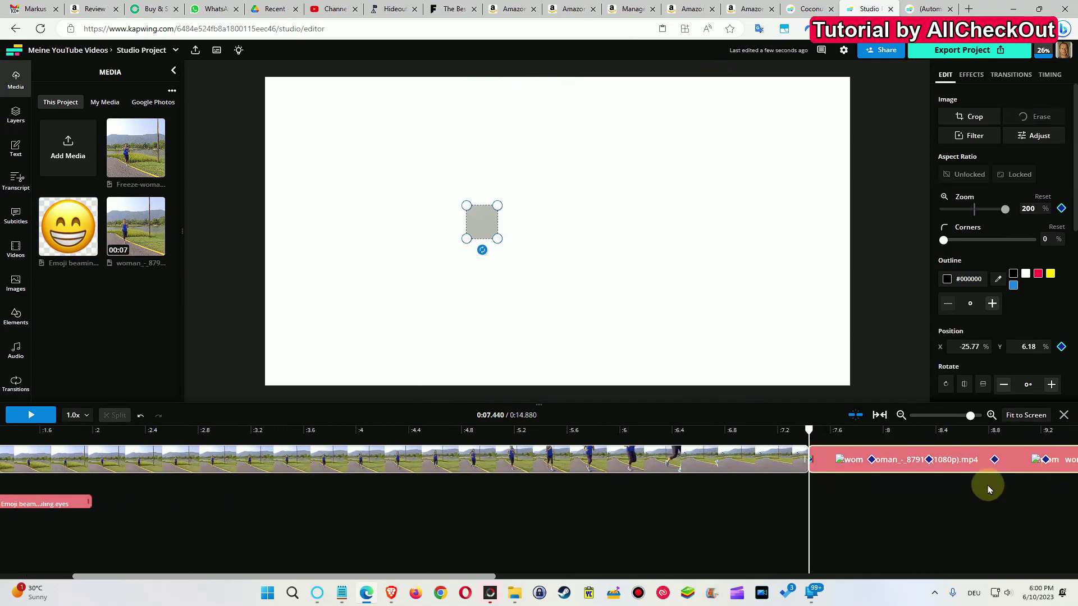
pyautogui.click(75, 499)
# - Put the emoji on track 2, shrink it over the runner's face, and set a zoom keyframe
pyautogui.moveTo(75, 500); pyautogui.dragTo(126, 487)
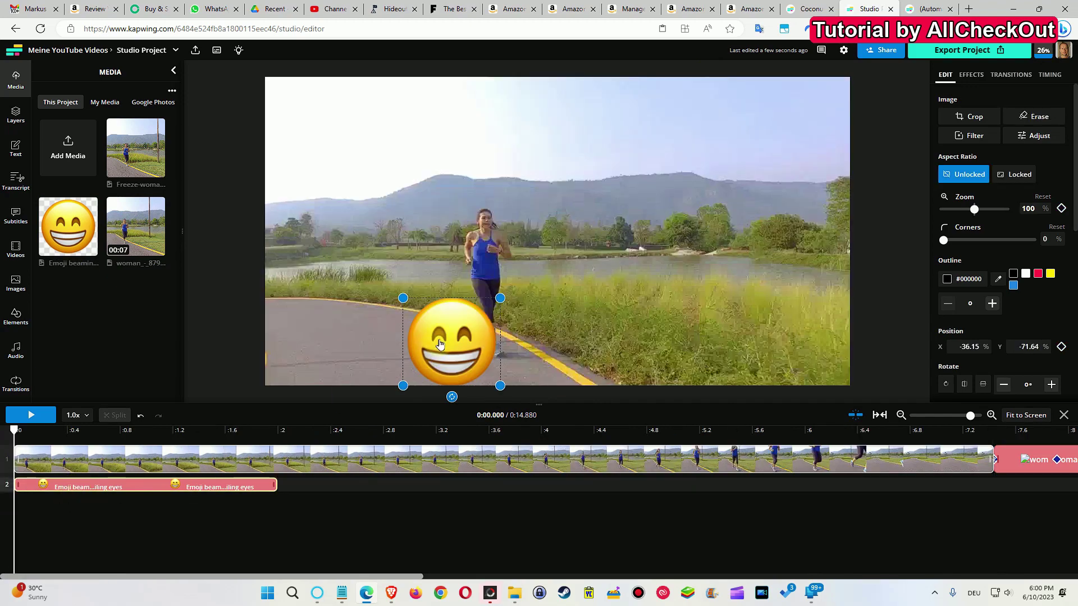
pyautogui.click(397, 298)
pyautogui.moveTo(399, 298); pyautogui.dragTo(504, 203)
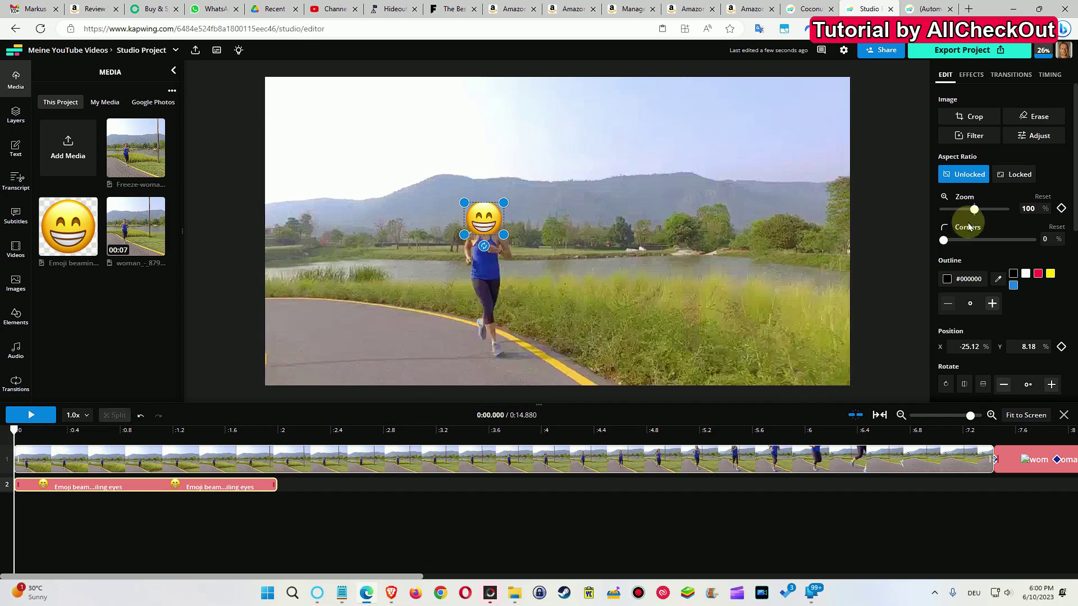
pyautogui.click(1060, 208)
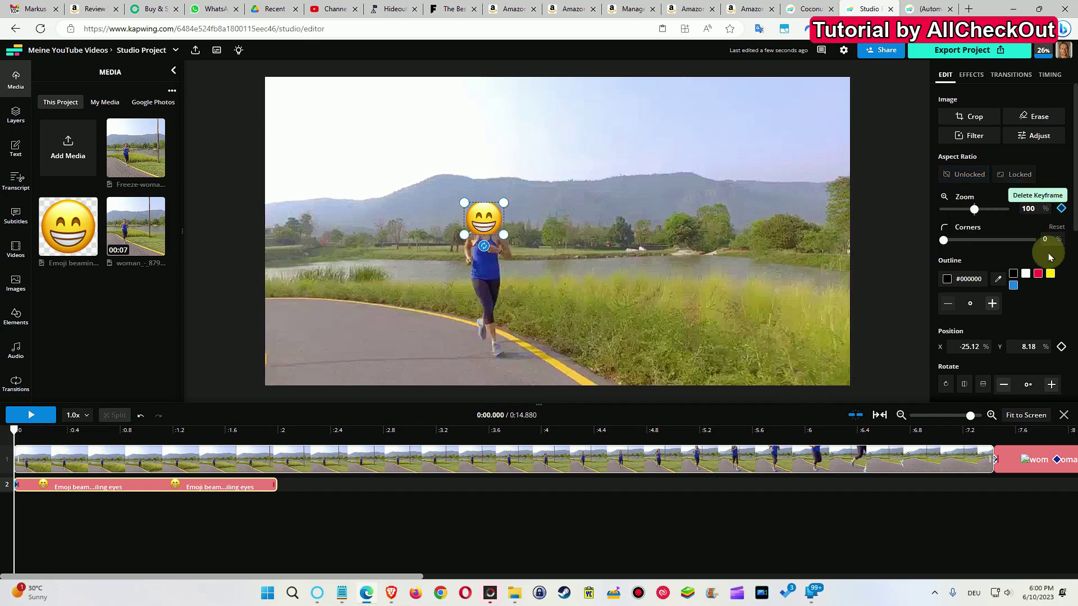
pyautogui.scroll(-2, 1058, 236)
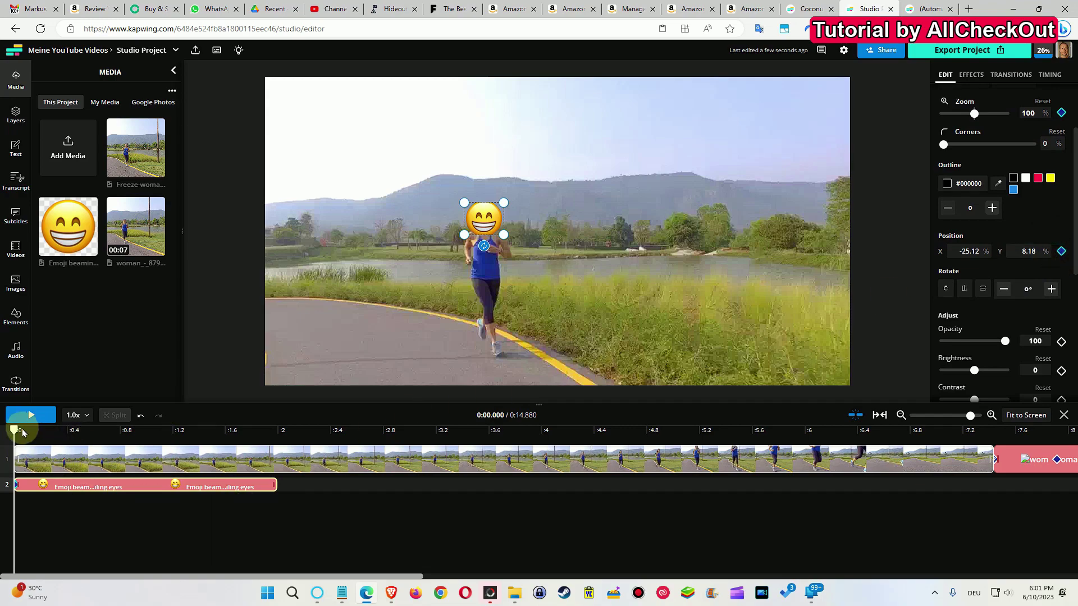
# - Lengthen the emoji clip and keyframe it onto her head at 2.8 s and 4.424 s
pyautogui.moveTo(18, 430); pyautogui.dragTo(162, 430)
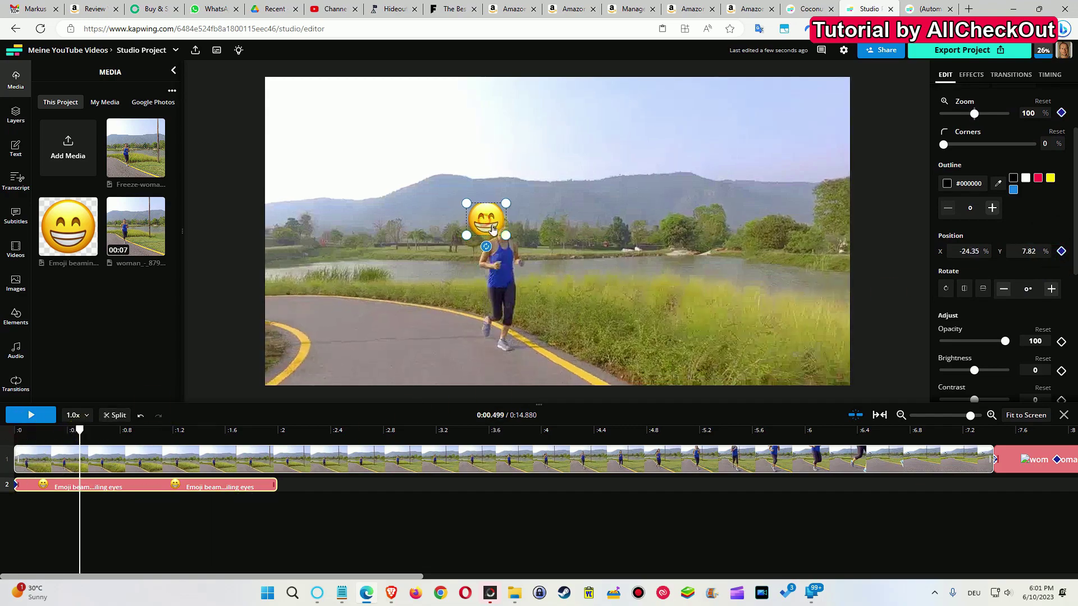
pyautogui.moveTo(275, 484); pyautogui.dragTo(748, 479)
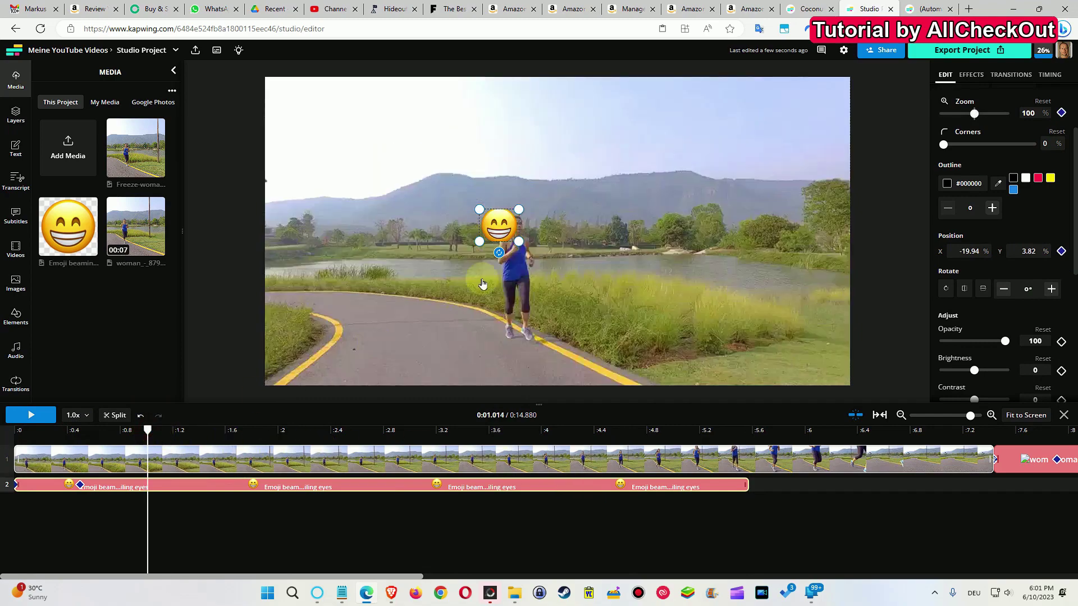
pyautogui.moveTo(149, 428); pyautogui.dragTo(384, 430)
pyautogui.moveTo(512, 225); pyautogui.dragTo(503, 207)
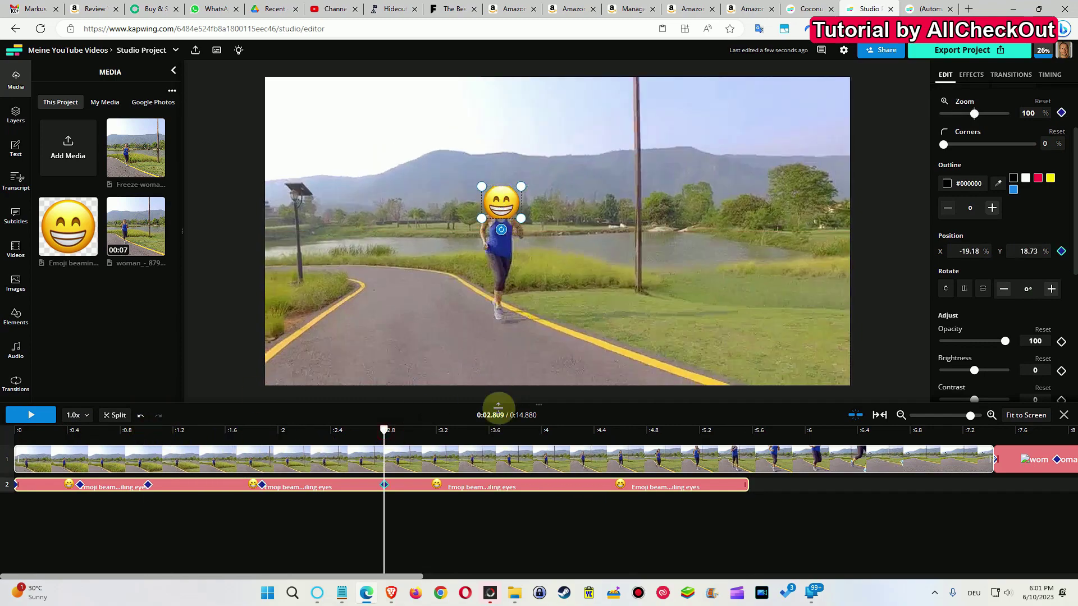
pyautogui.click(486, 430)
pyautogui.click(596, 430)
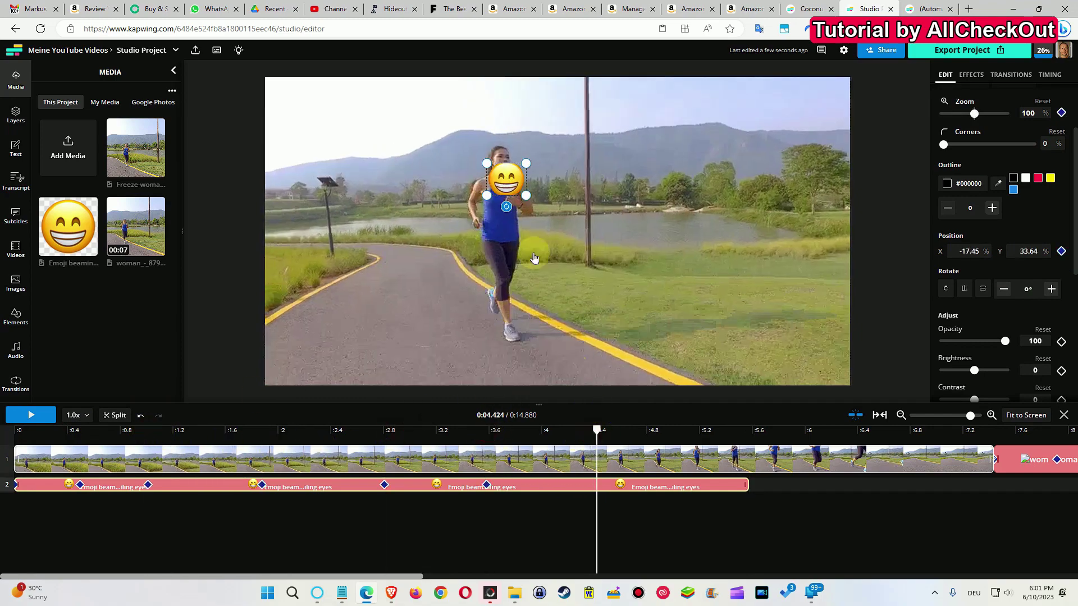
pyautogui.moveTo(512, 183); pyautogui.dragTo(505, 161)
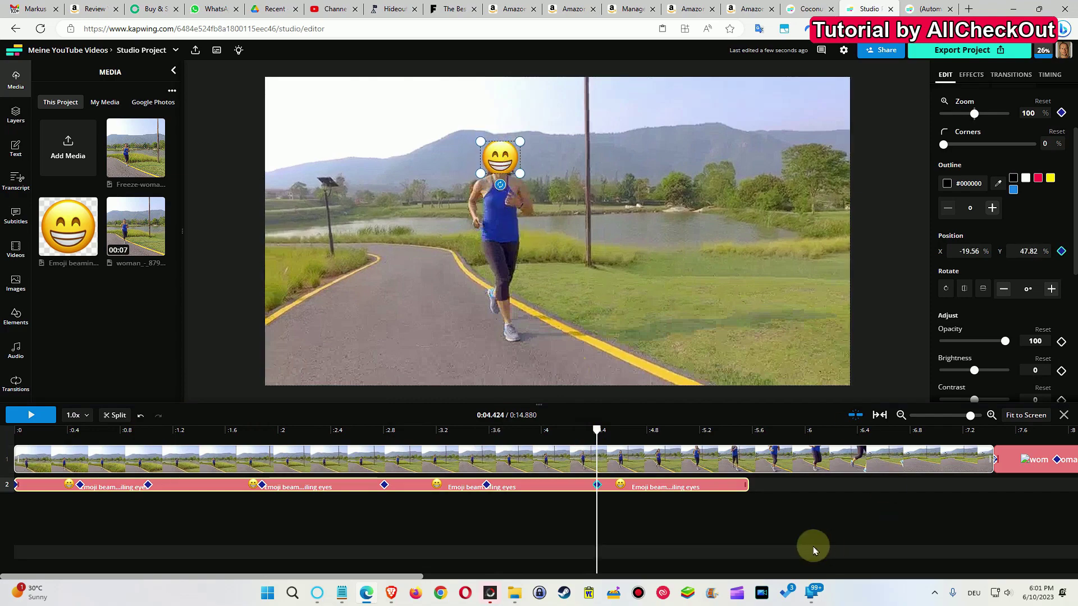
# - Reposition the emoji at 4.851 s, trim the clip to end at 5.469 s, and preview playback
pyautogui.moveTo(742, 485); pyautogui.dragTo(993, 485)
pyautogui.click(653, 430)
pyautogui.moveTo(507, 160); pyautogui.dragTo(560, 66)
pyautogui.click(734, 430)
pyautogui.moveTo(991, 486); pyautogui.dragTo(764, 516)
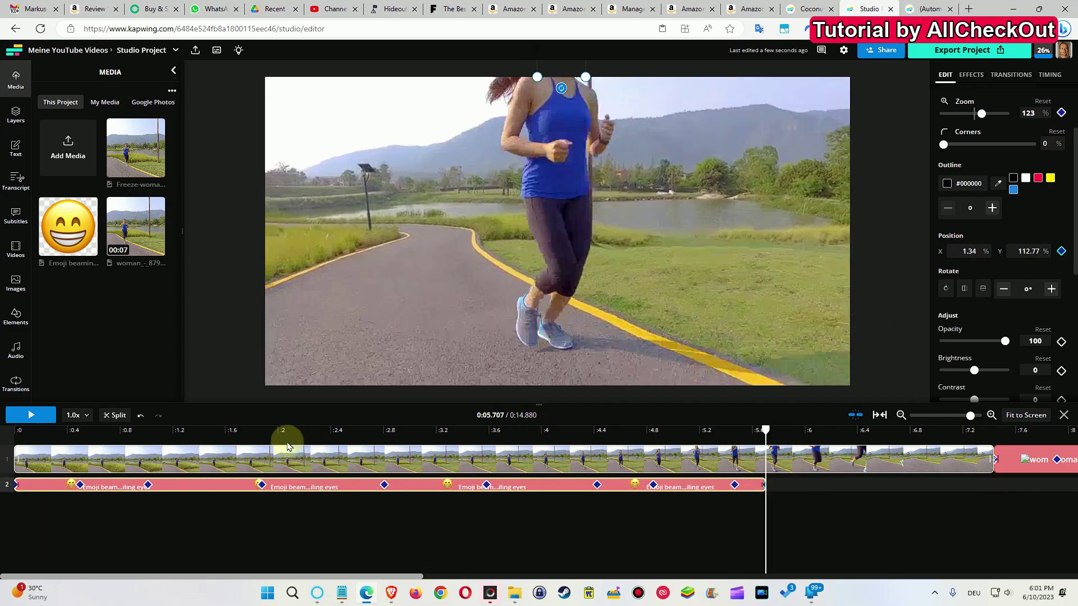
pyautogui.click(22, 415)
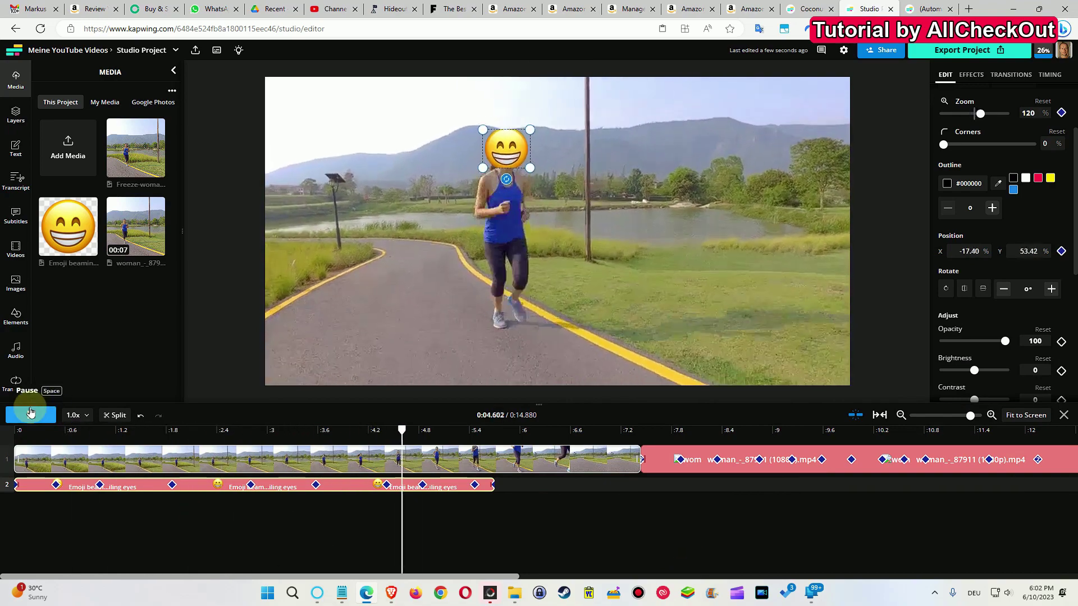
pyautogui.click(30, 413)
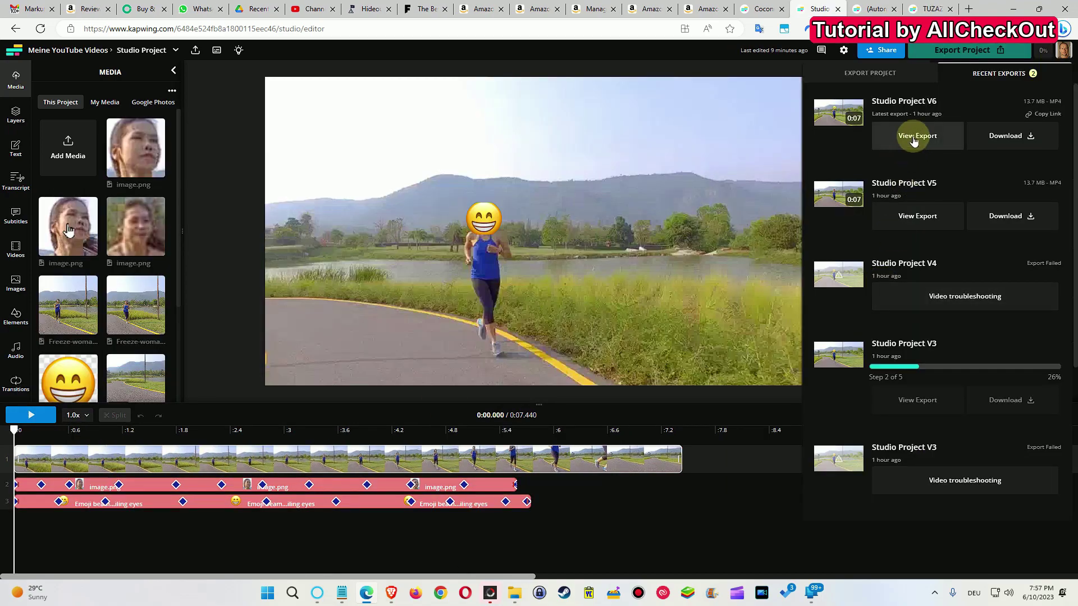
# - Open the Studio Project V4 export page and look up help for its video error
pyautogui.click(909, 137)
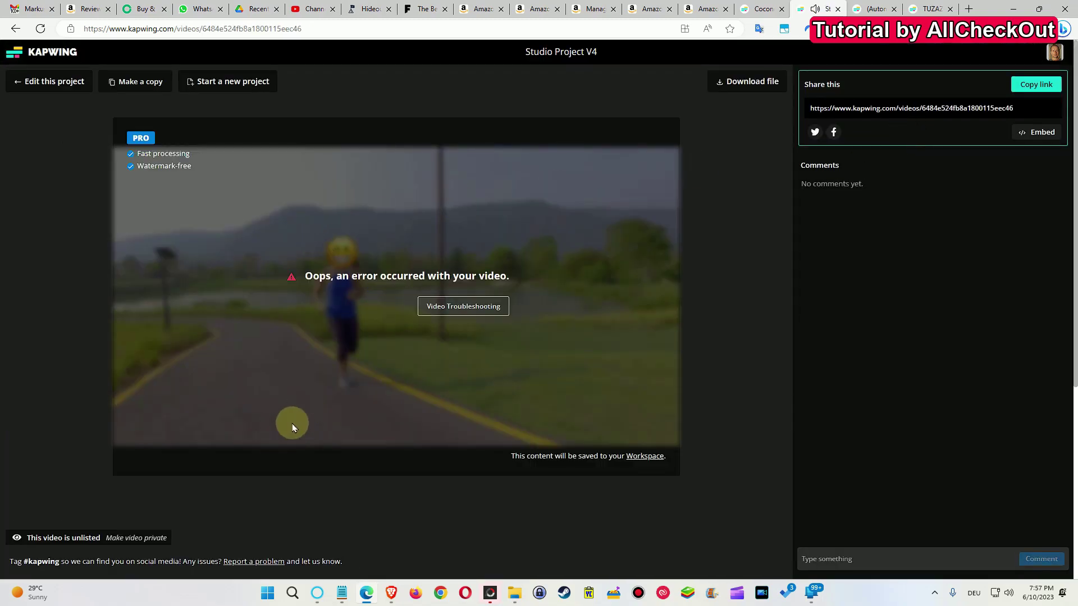
pyautogui.click(437, 312)
pyautogui.hotkey('ctrl', 'w')
# - Back in the editor, download the Studio Project V5 export and open Studio_Project_V6.mp4
pyautogui.click(17, 84)
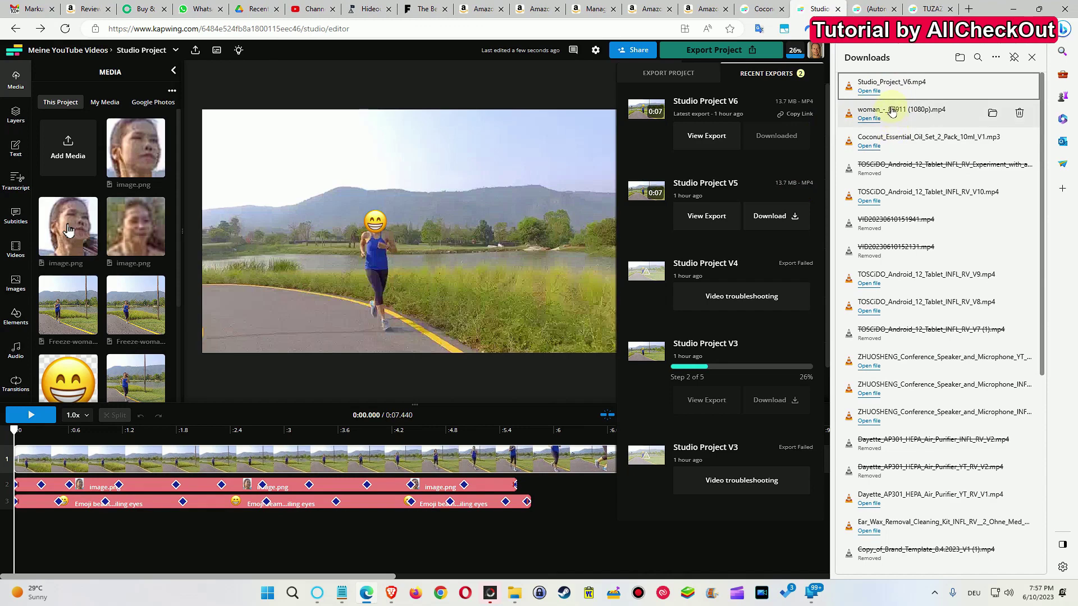
pyautogui.click(775, 217)
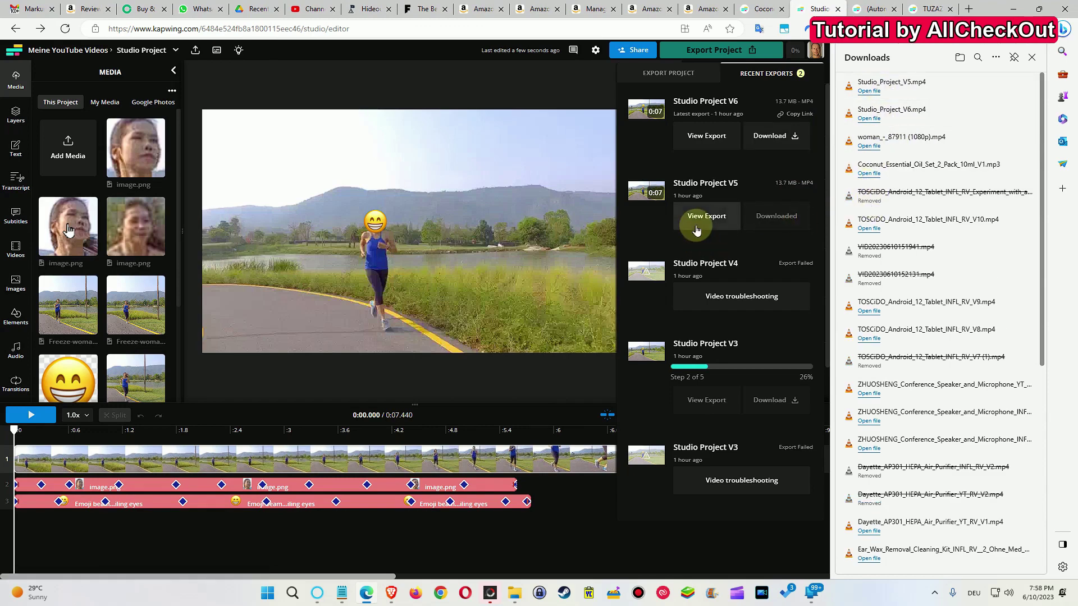
pyautogui.click(927, 110)
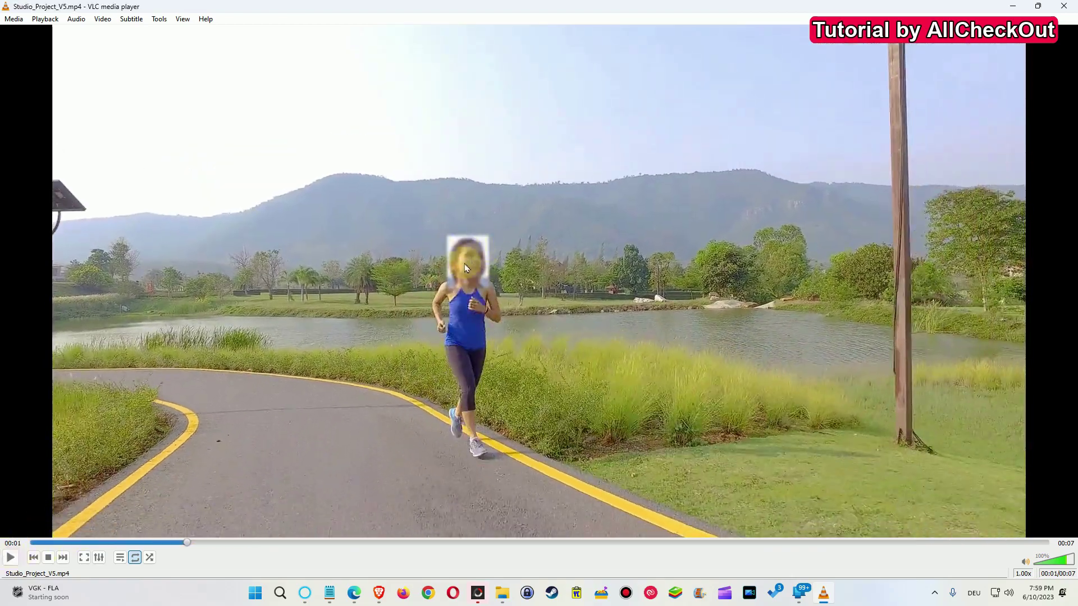
# - Play Studio_Project_V5.mp4 in VLC and pause to inspect the blurred face
pyautogui.click(10, 557)
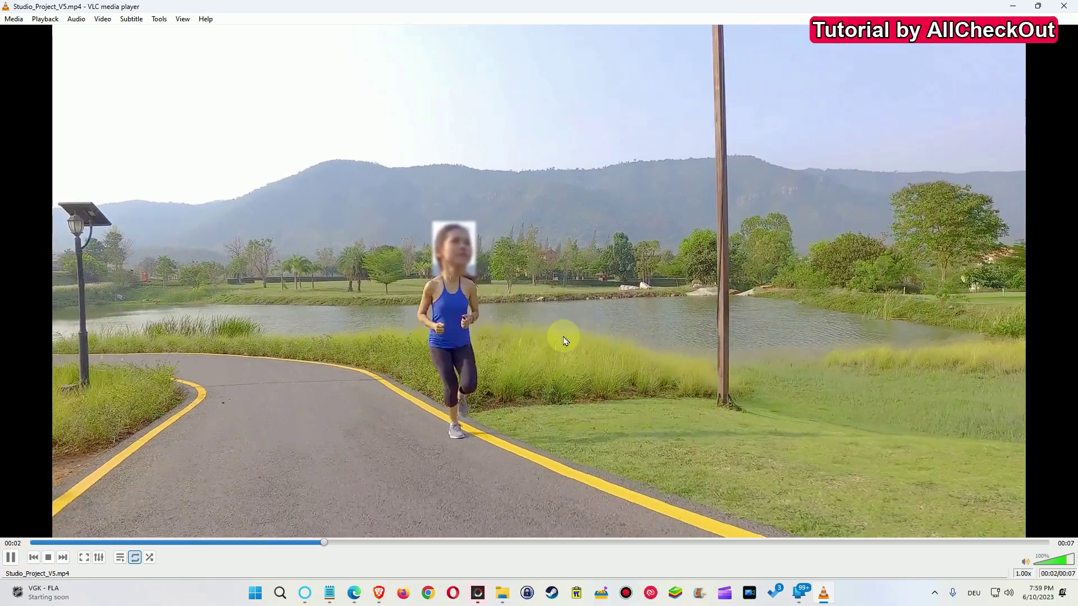
pyautogui.click(10, 557)
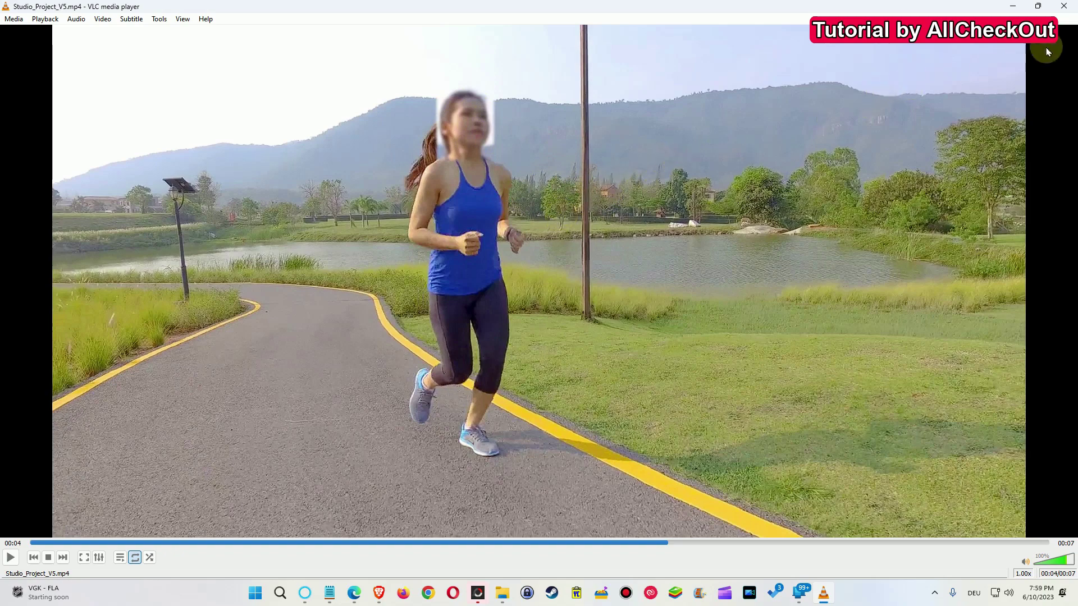
# - Close the VLC media player window
pyautogui.click(1062, 7)
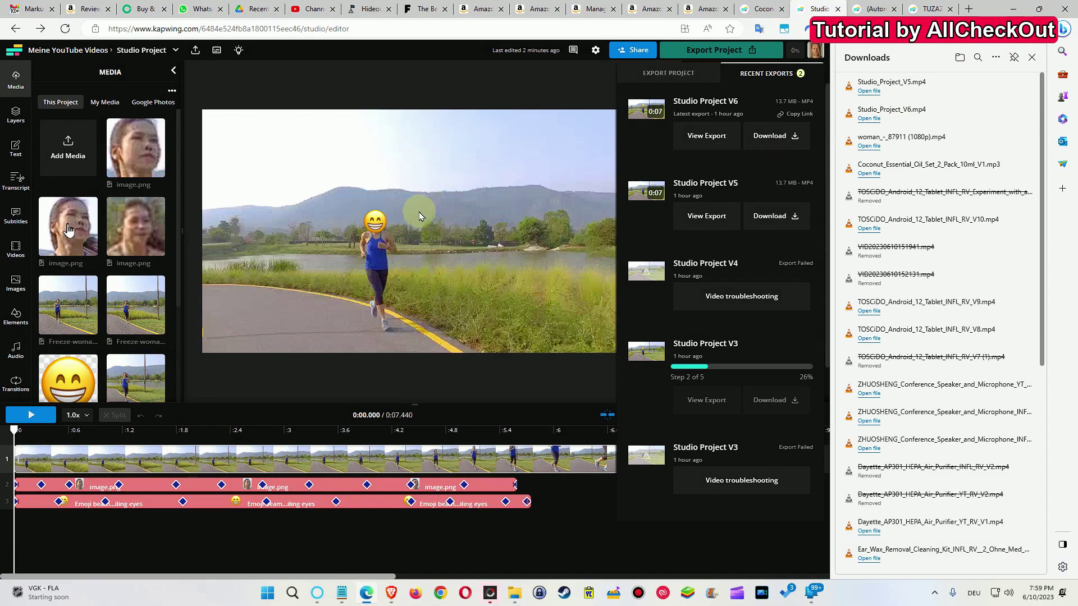